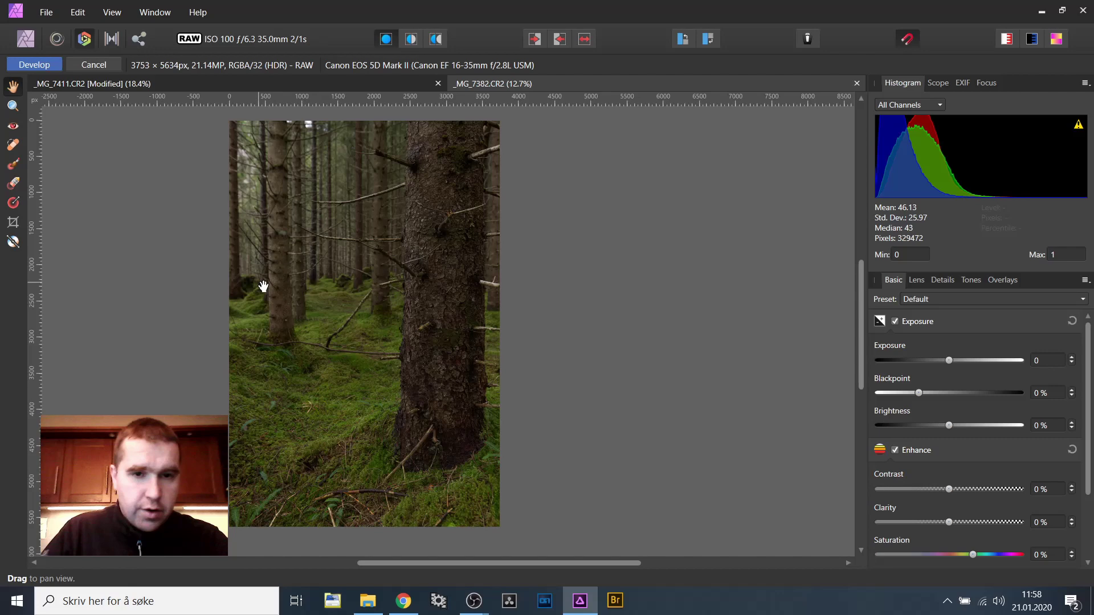
Step: Raise the blackpoint and clarity in the RAW Basic panel to deepen the shadows
left_click_drag(918, 393, 938, 394)
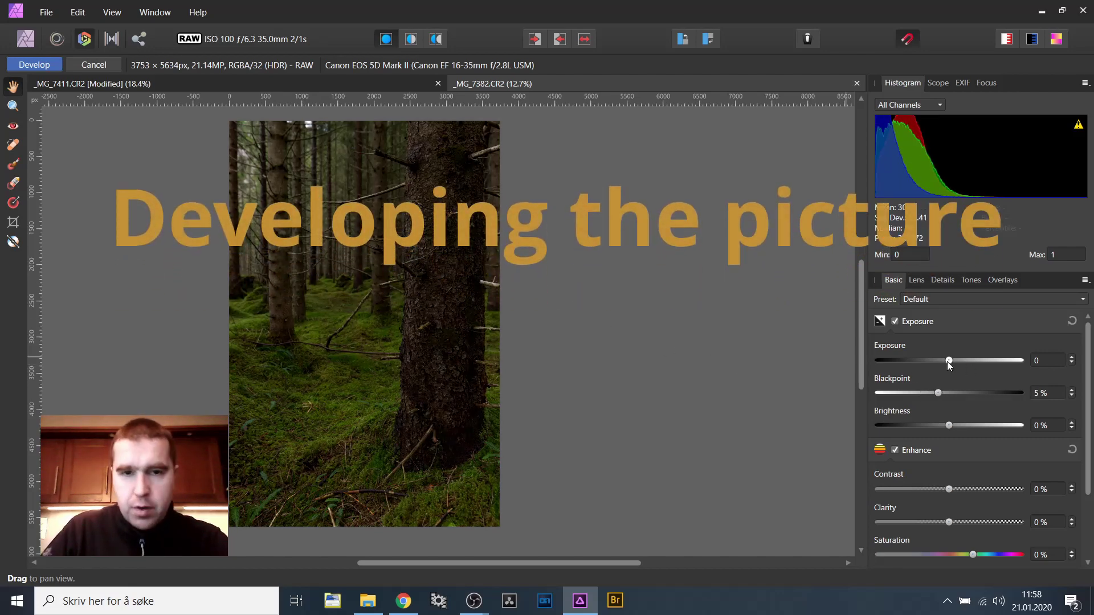
scroll(917, 405, "down", 2)
left_click_drag(948, 457, 950, 457)
Step: Pull down a point on the Tones curve and develop the RAW into a pixel layer
left_click(971, 280)
left_click(894, 322)
left_click(1015, 386)
left_click(35, 64)
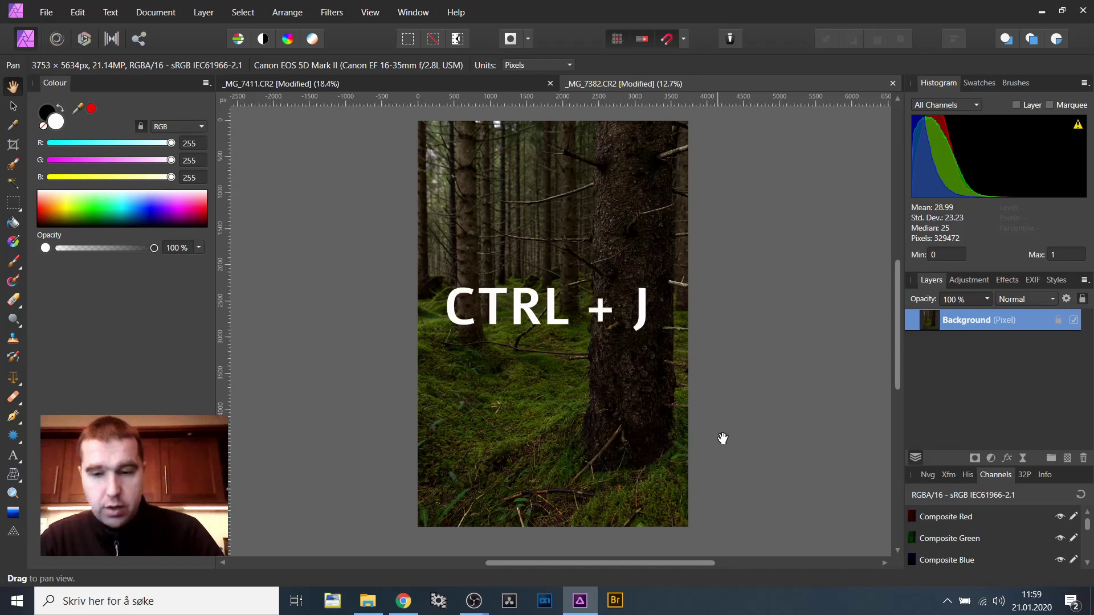
Step: Duplicate the Background layer with Ctrl+J and add an empty pixel layer above it
key("ctrl+j")
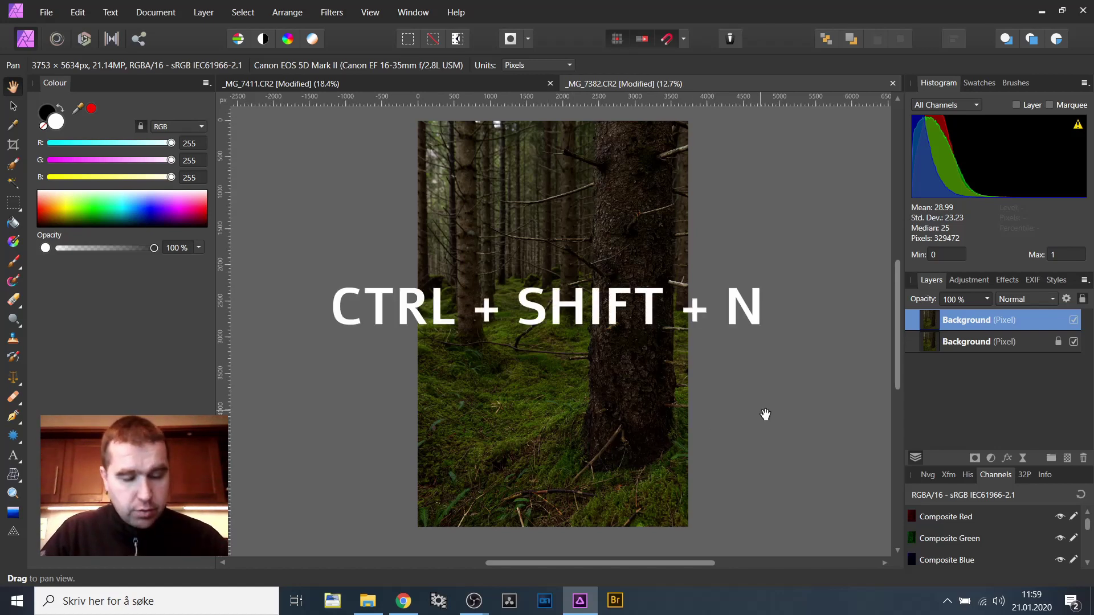
key("ctrl+shift+n")
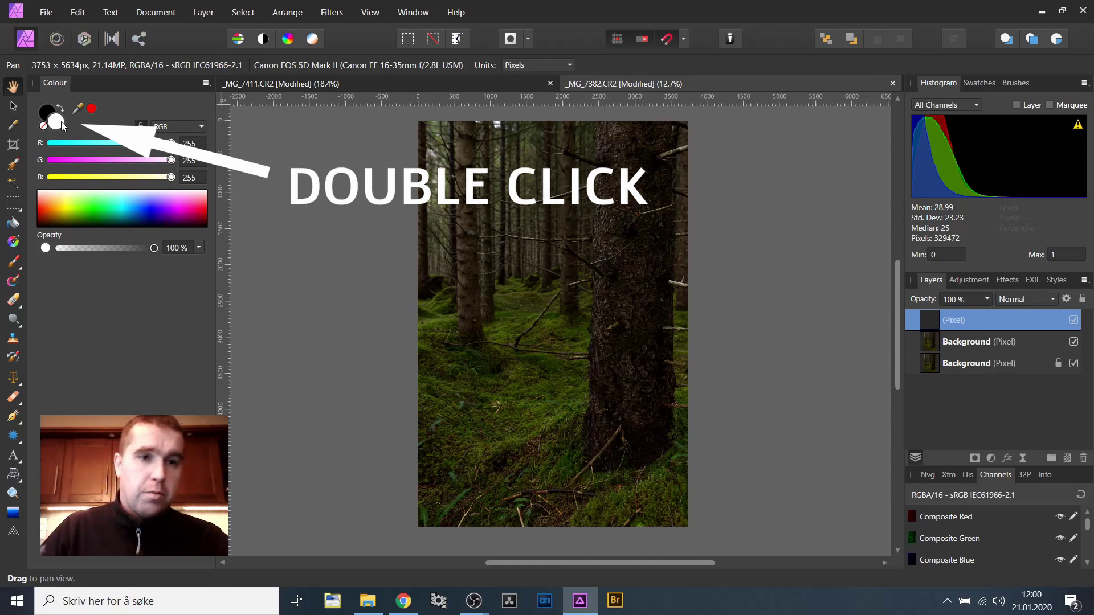
Step: Open the Colour Chooser, move it aside, and set the new layer's blend mode to Soft Light
double_click(57, 122)
left_click_drag(374, 130, 832, 132)
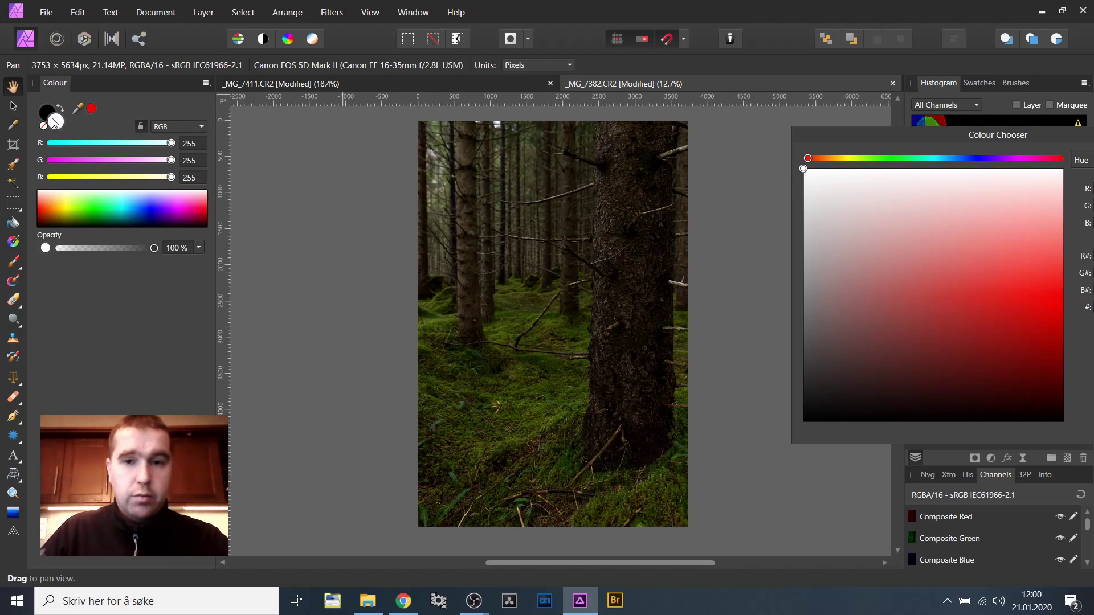
left_click_drag(855, 134, 877, 376)
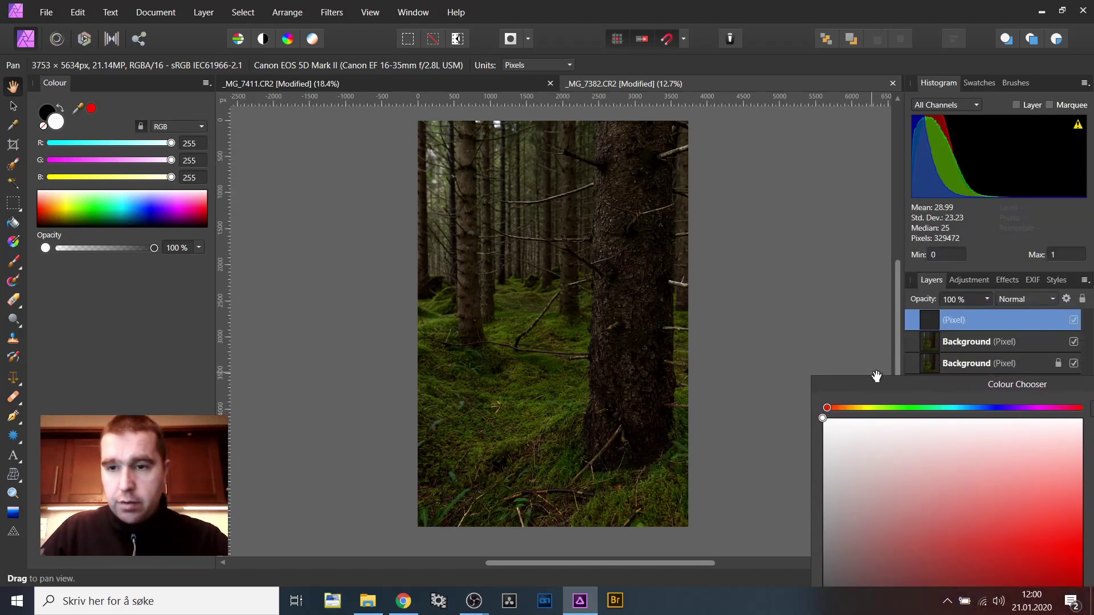
left_click(1013, 300)
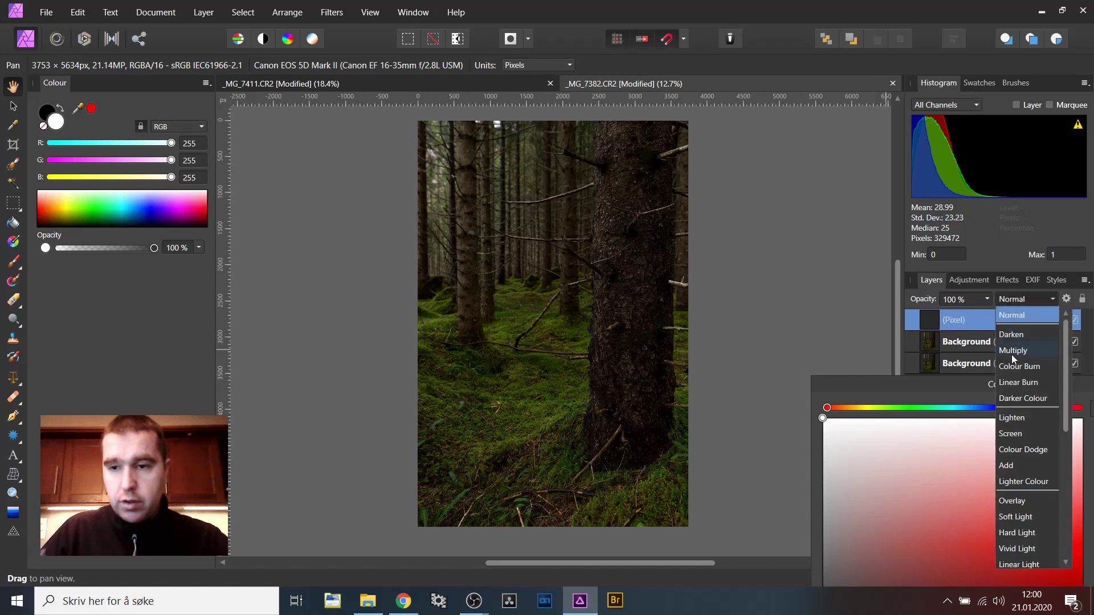
left_click(1012, 517)
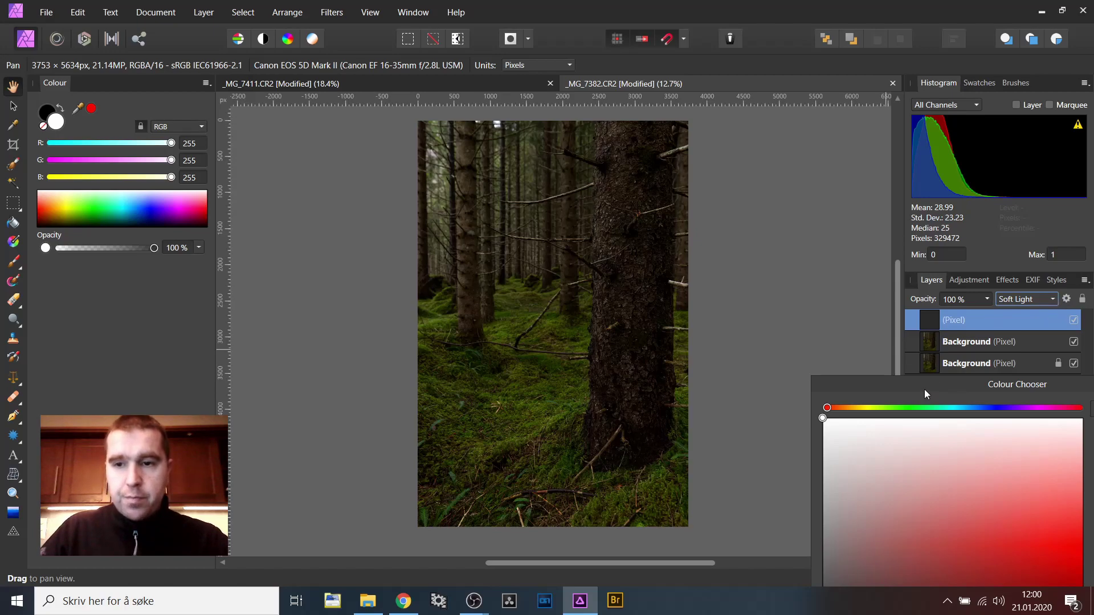
Step: Make white the active painting colour, with black as the secondary colour
left_click_drag(924, 393, 922, 308)
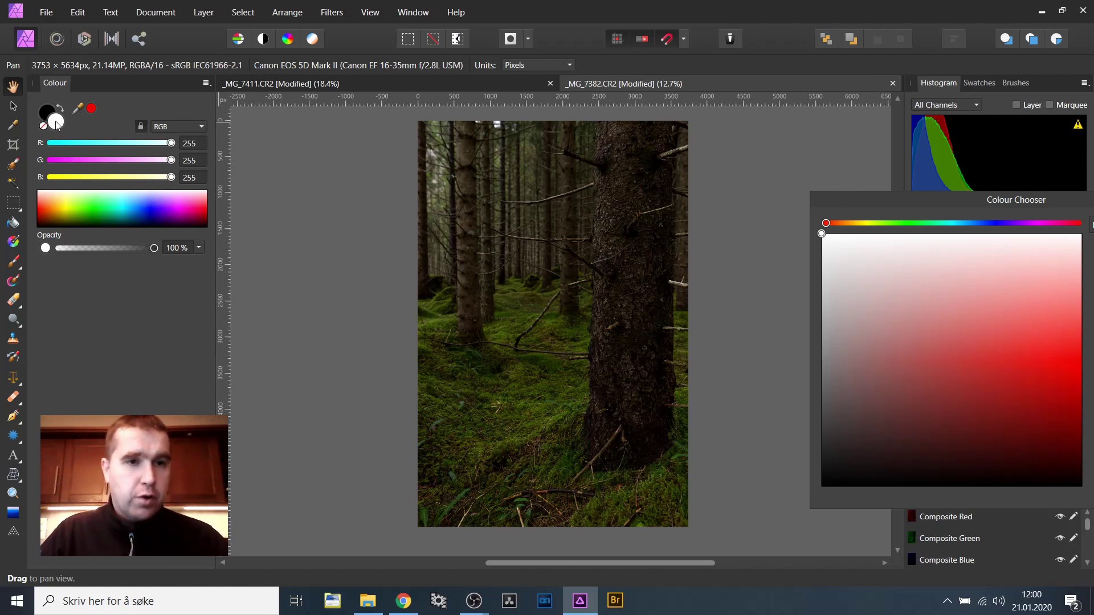
key("x")
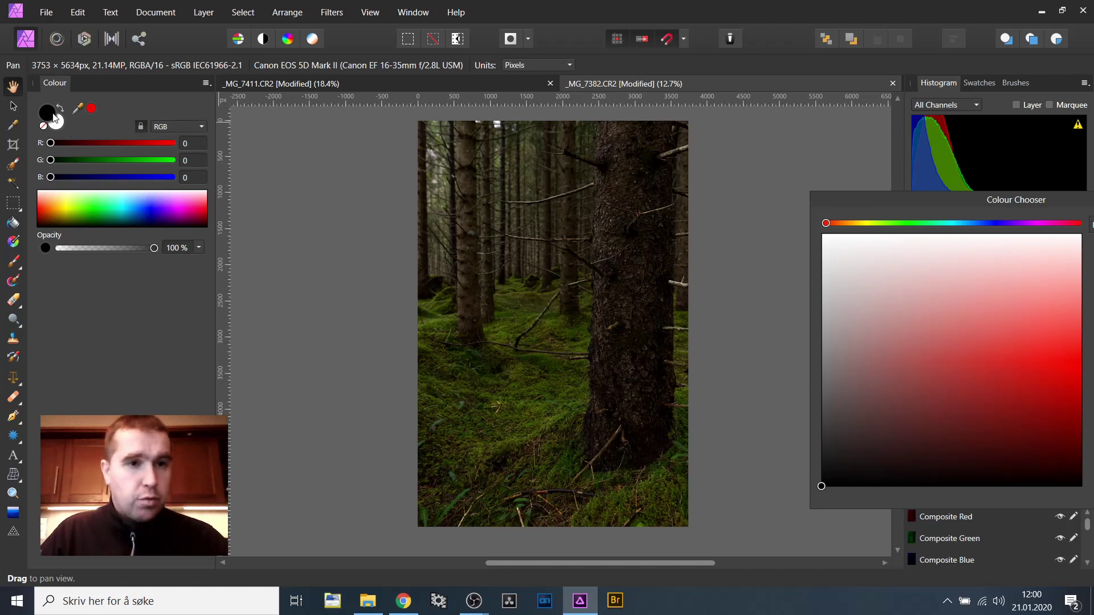
left_click(55, 122)
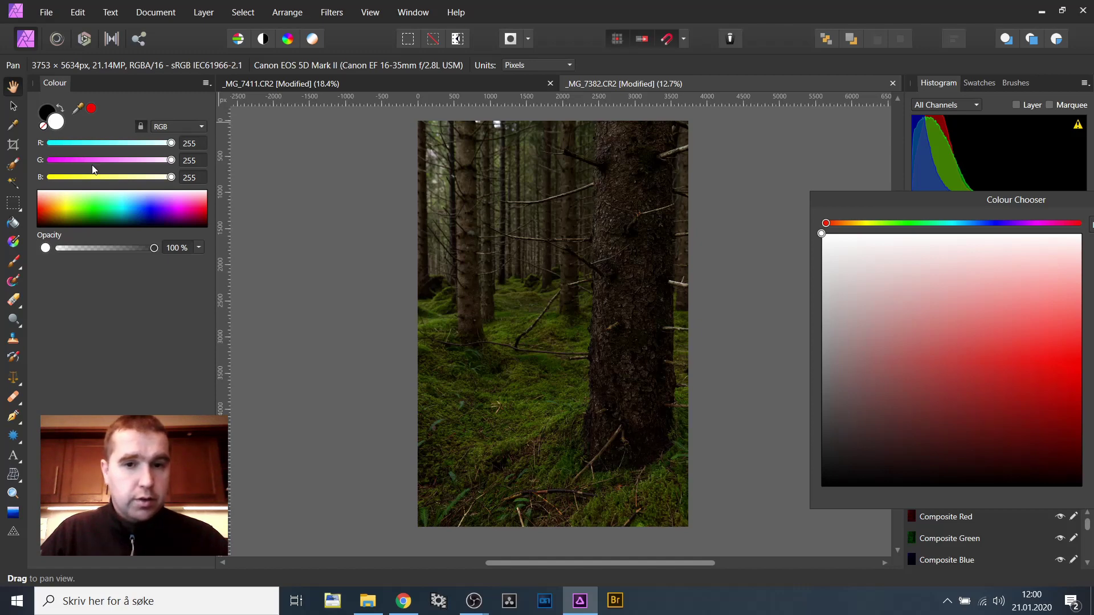
Step: Bring the tree base into view and switch to the Paint Brush Tool painting white
scroll(527, 371, "up", 2)
left_click_drag(527, 371, 444, 149)
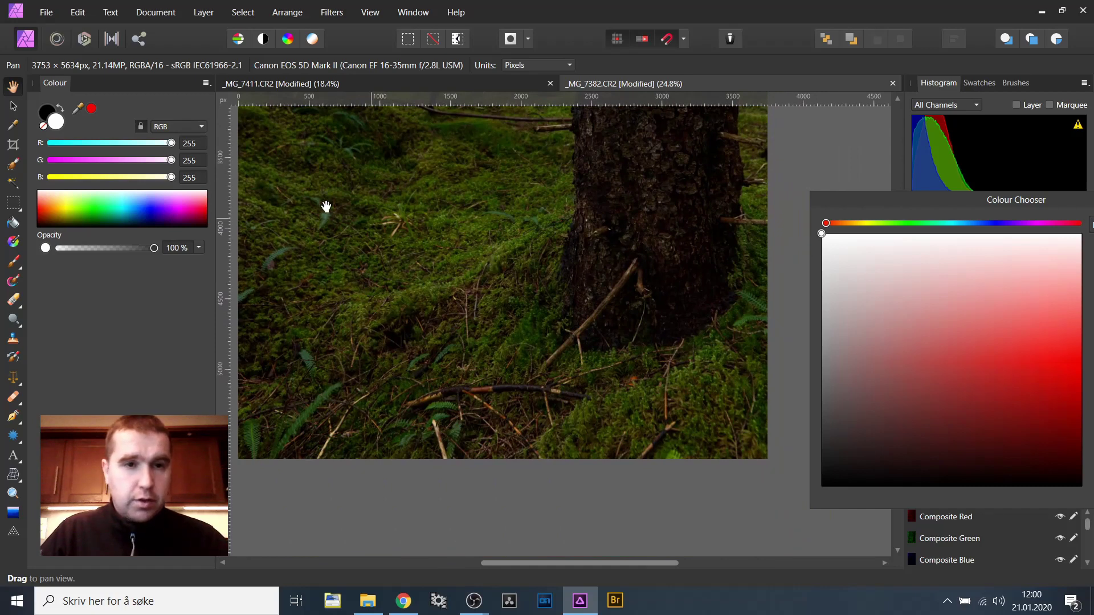
left_click(14, 262)
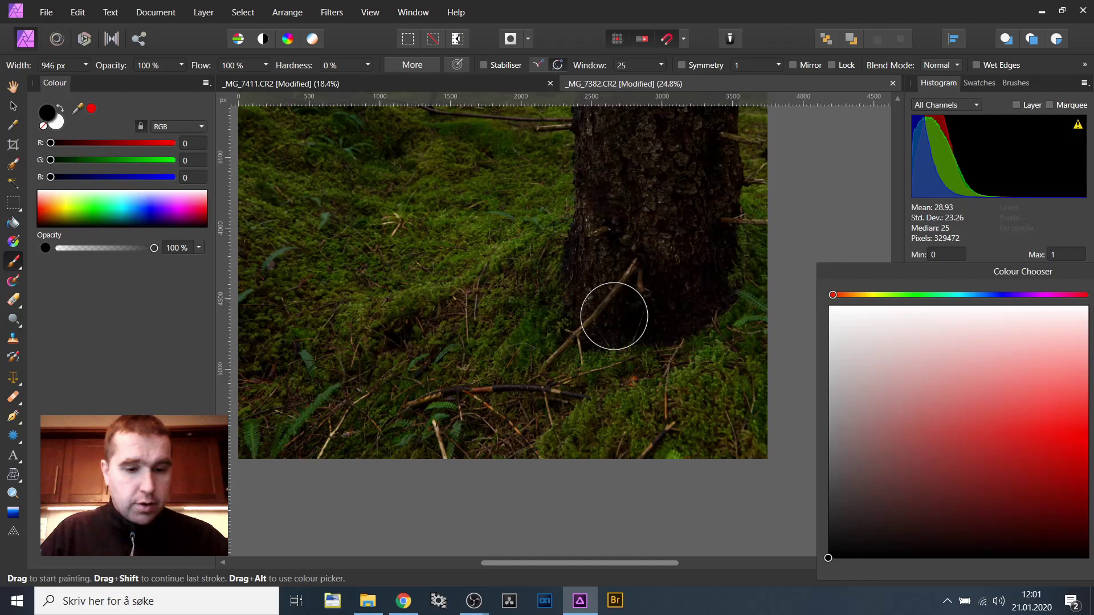
key("x")
Step: Set the brush to 22% opacity, 22% flow and 230 px width
left_click(180, 66)
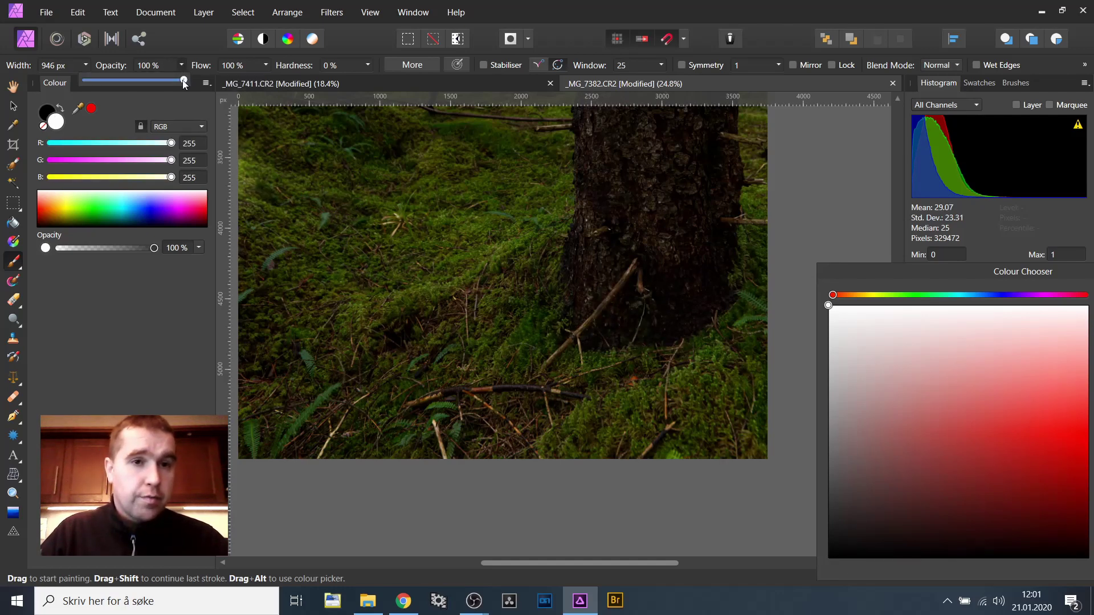
left_click_drag(181, 82, 107, 87)
left_click(265, 65)
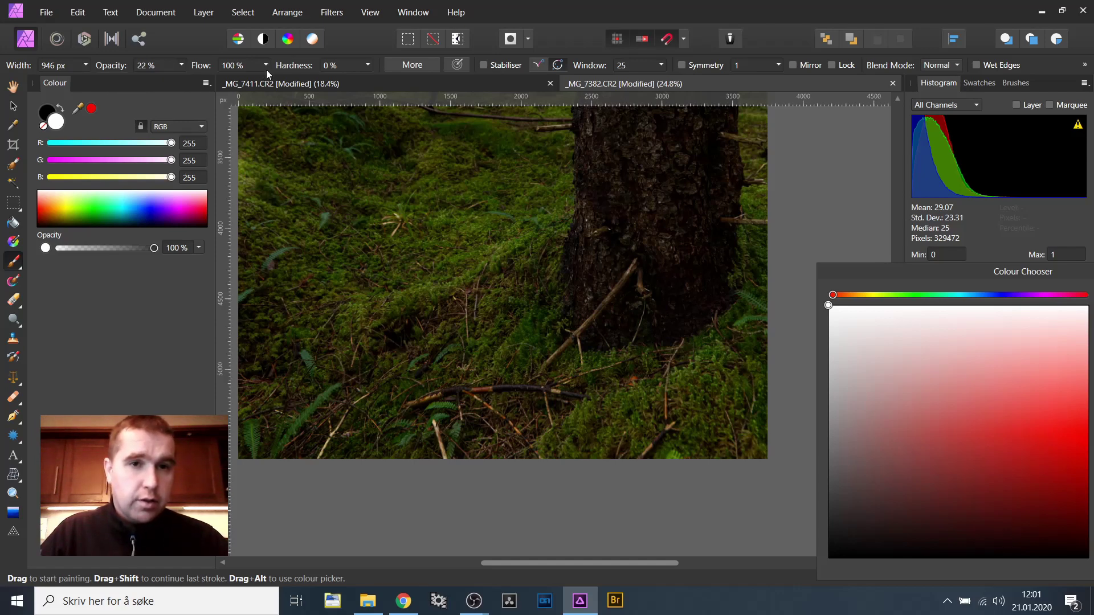
left_click_drag(272, 81, 192, 91)
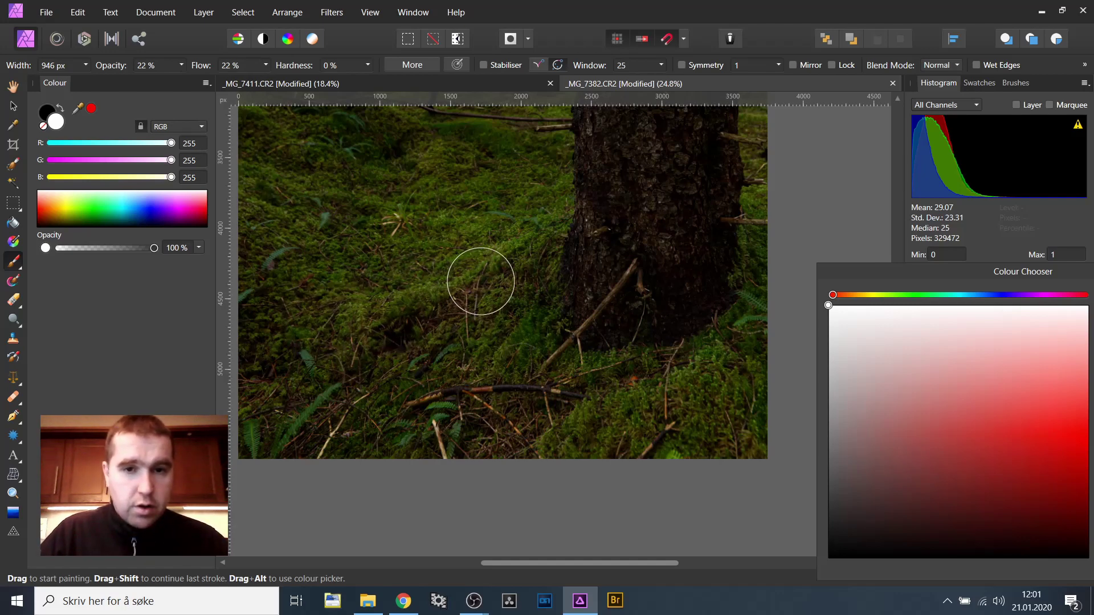
left_click(85, 65)
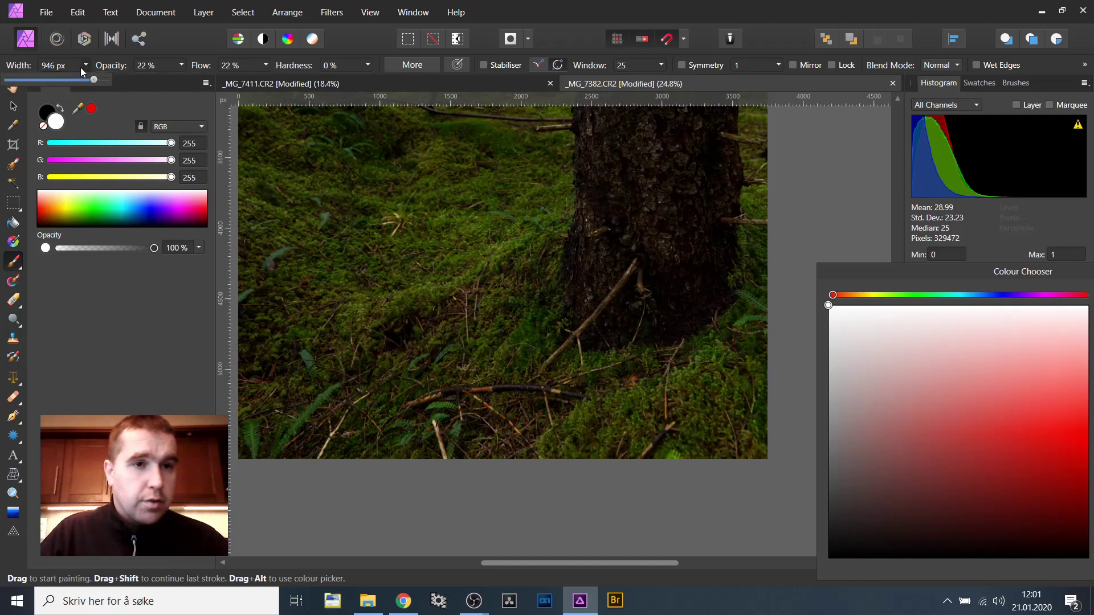
left_click_drag(91, 80, 61, 78)
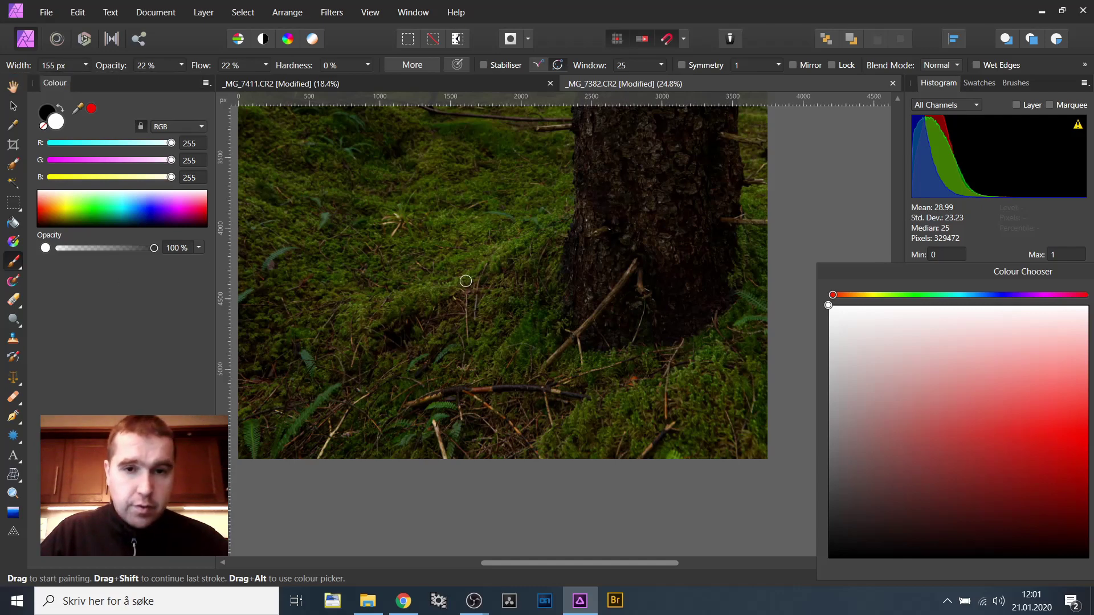
left_click(85, 64)
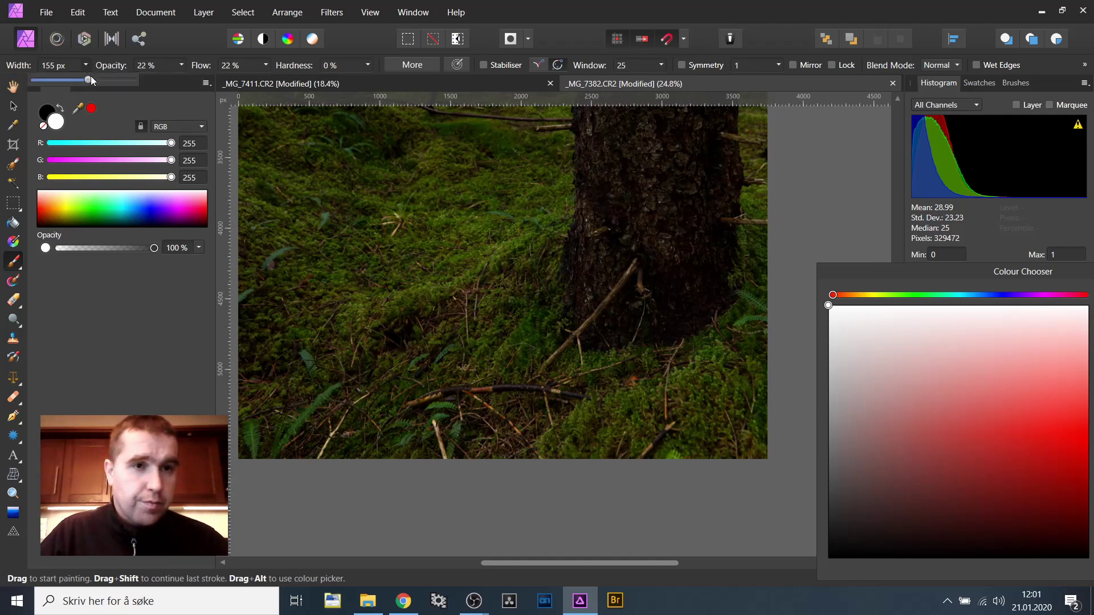
left_click(91, 79)
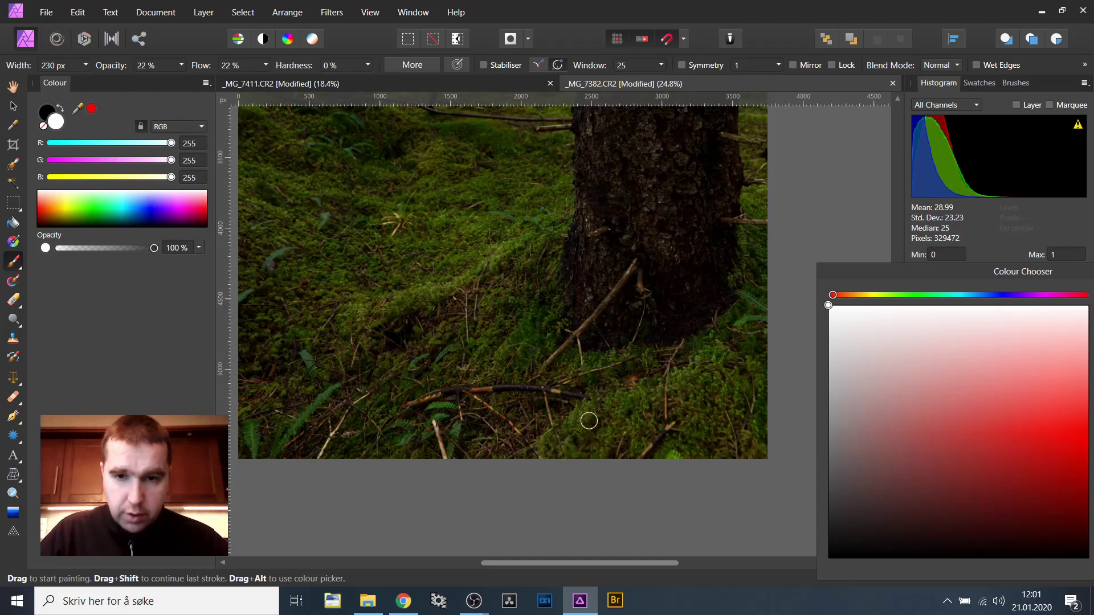
scroll(578, 423, "down", 1)
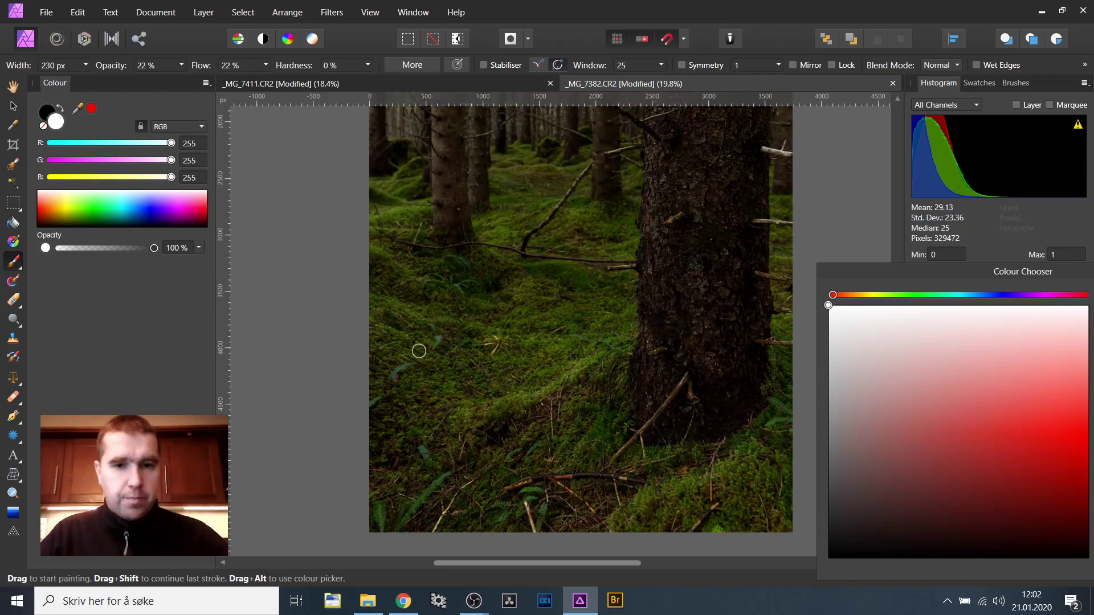
Step: Switch the painting colour to black and try the brush at 1140 px width
scroll(233, 112, "down", 2)
key("bracketleft")
key("bracketleft")
key("bracketleft")
key("x")
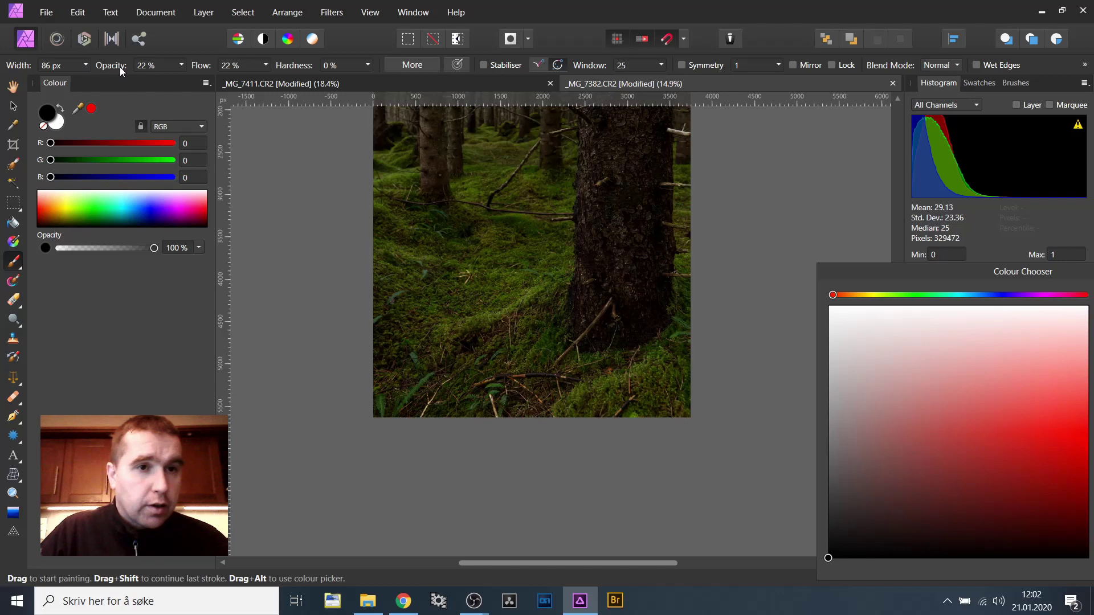
left_click(86, 65)
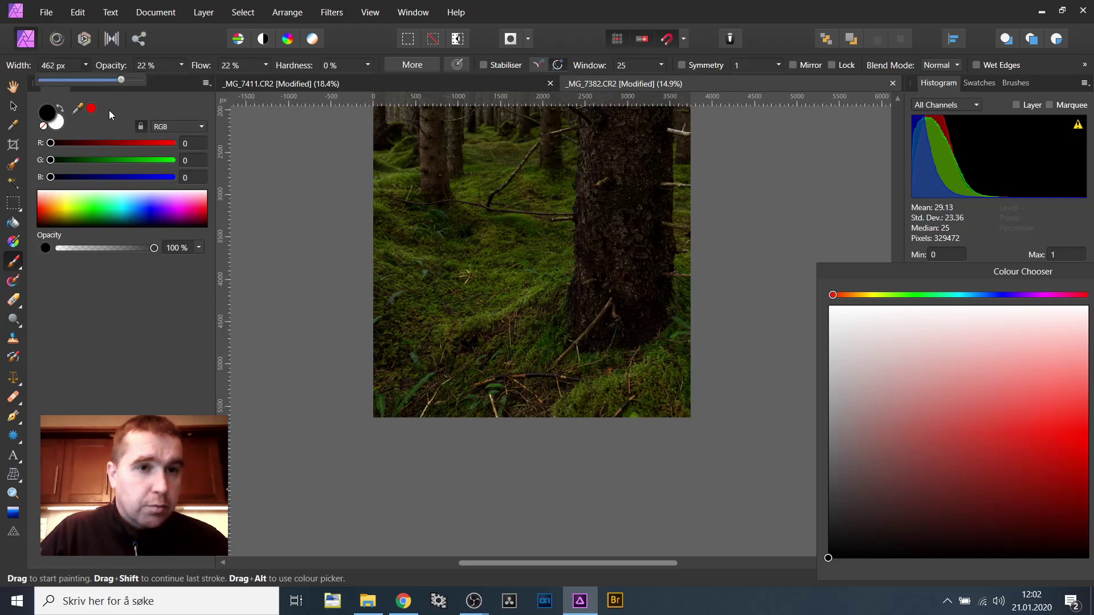
left_click(87, 65)
left_click(96, 79)
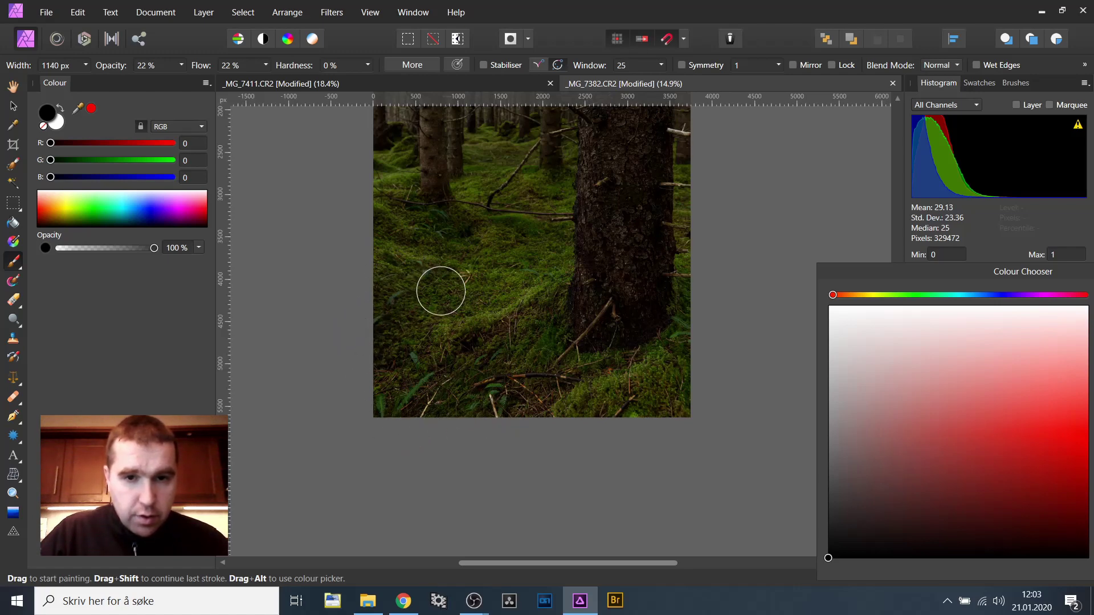
Step: Shrink the brush to 380 px and switch the painting colour back to white
scroll(365, 314, "up", 1)
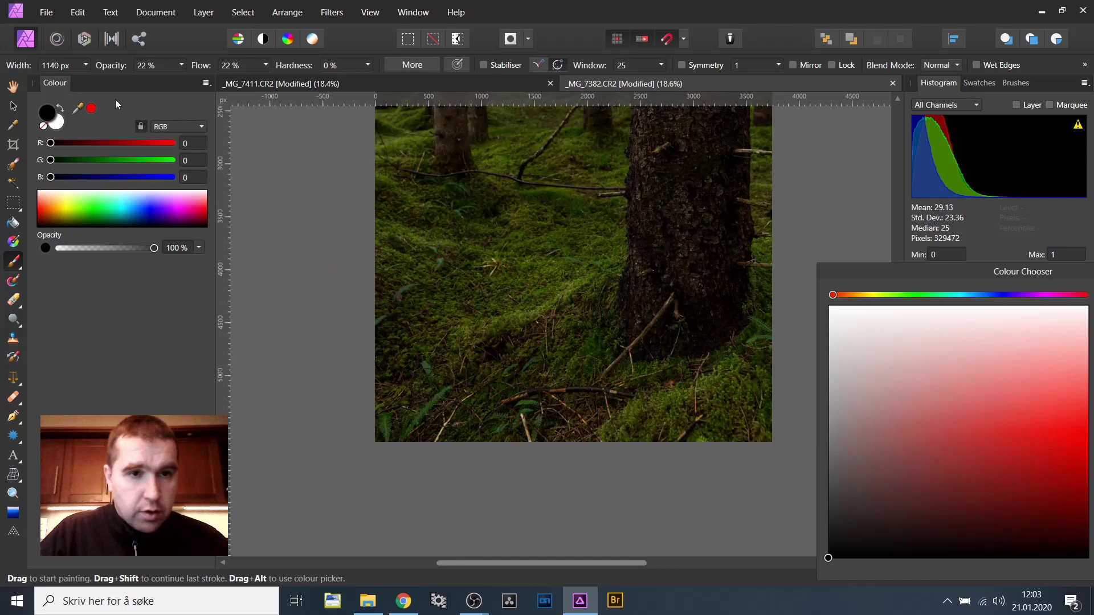
left_click(86, 65)
left_click_drag(86, 83, 78, 83)
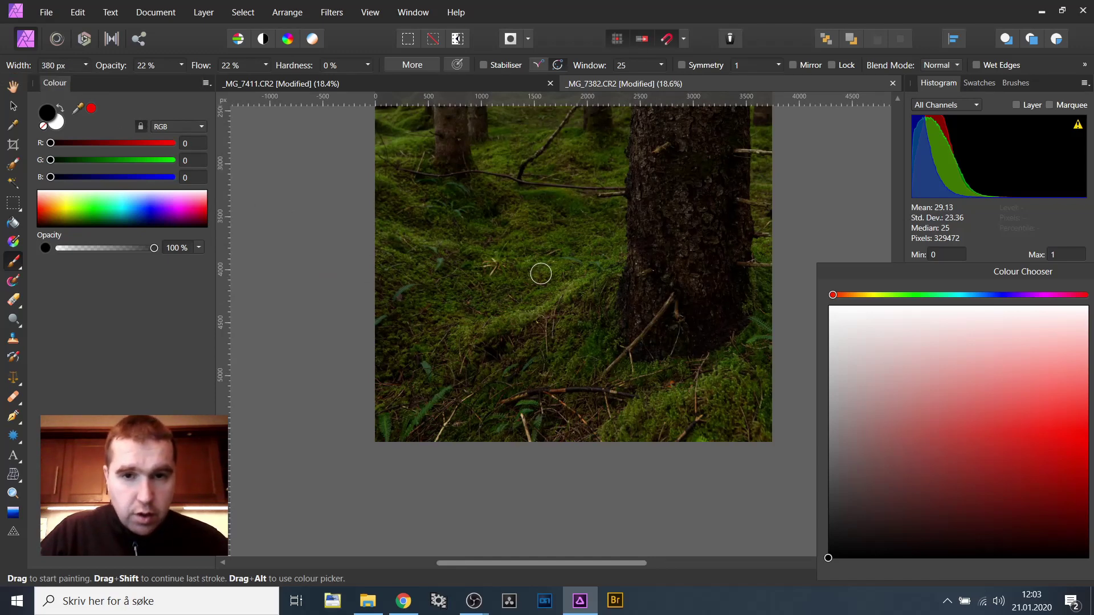
left_click_drag(473, 262, 415, 347)
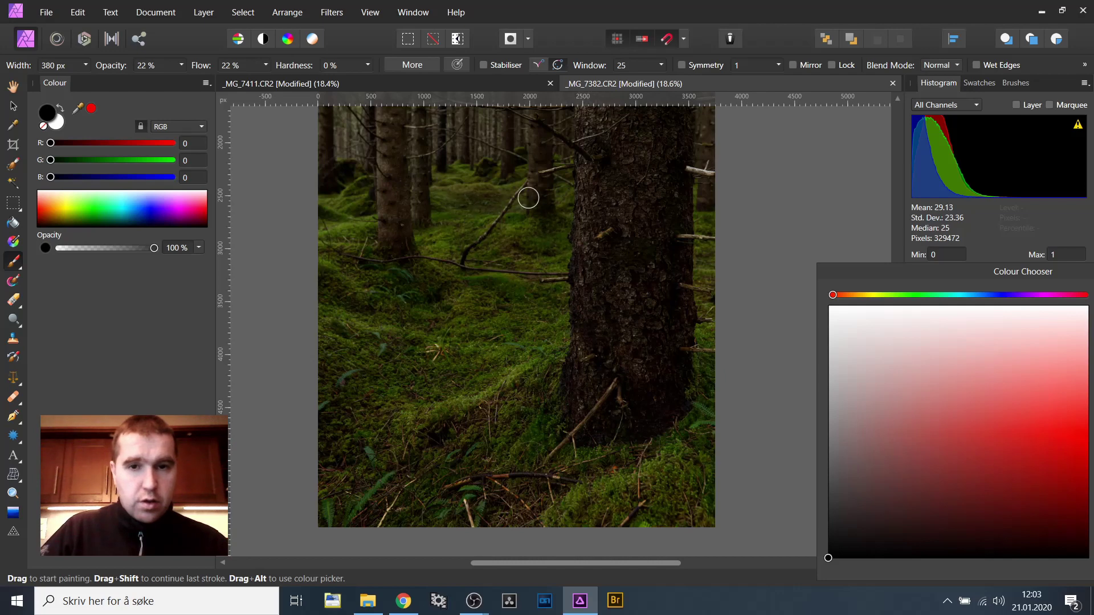
scroll(630, 312, "down", 2)
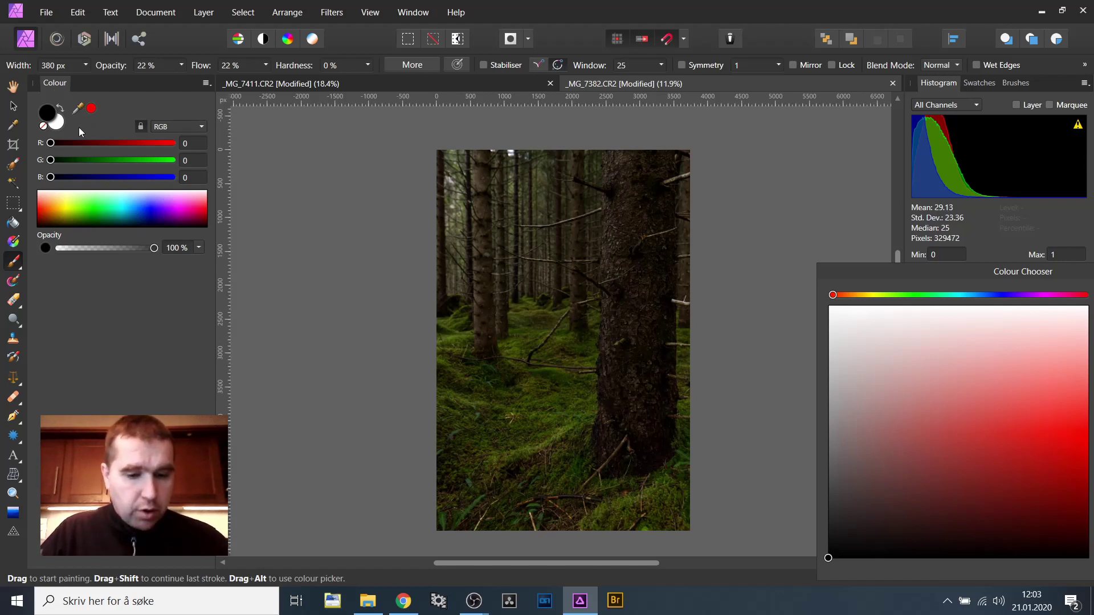
key("x")
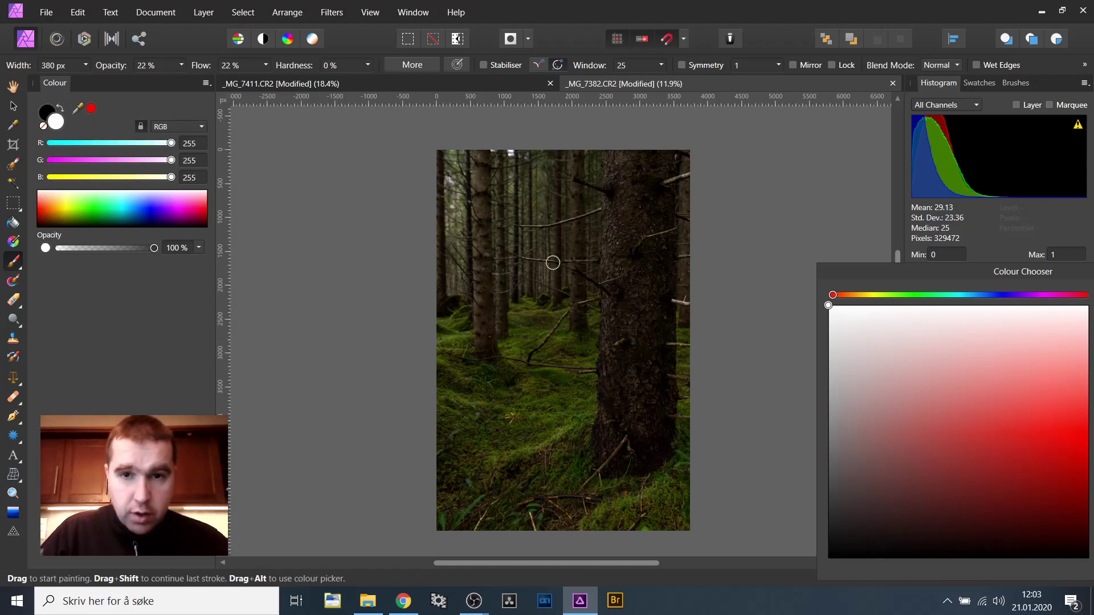
Step: Narrow the brush width to 141 px
left_click(86, 65)
left_click(68, 78)
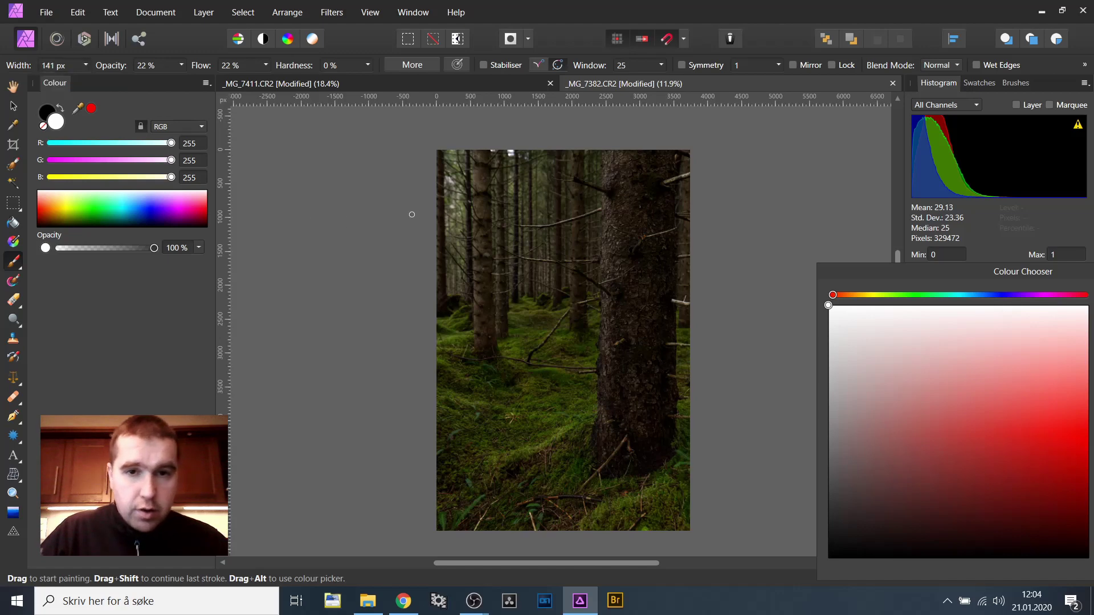
scroll(412, 214, "up", 3)
scroll(376, 342, "up", 4)
scroll(495, 315, "down", 1)
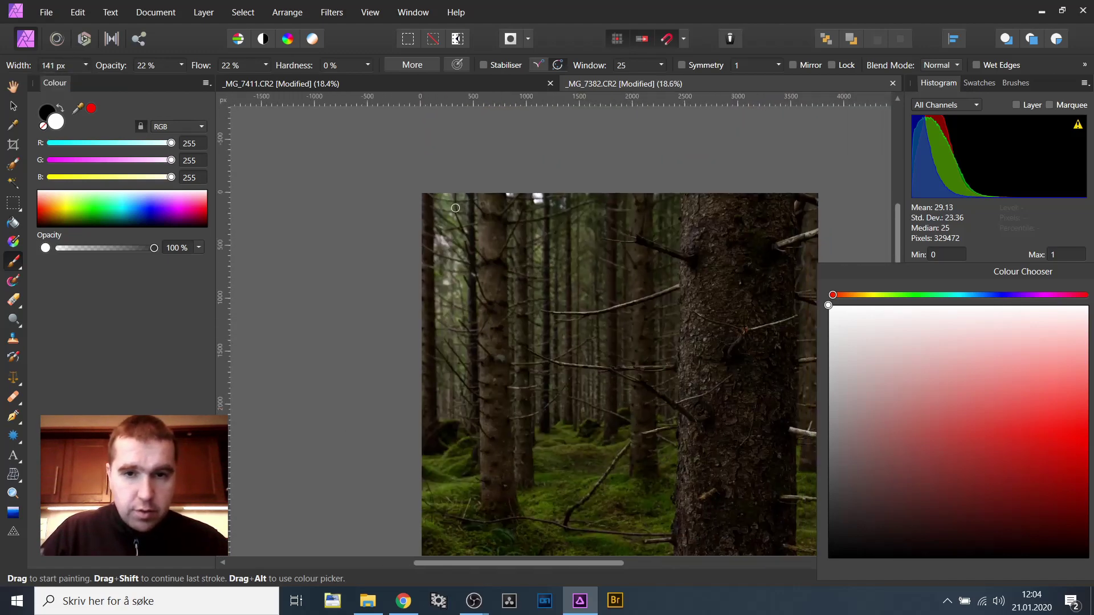
scroll(464, 146, "down", 3)
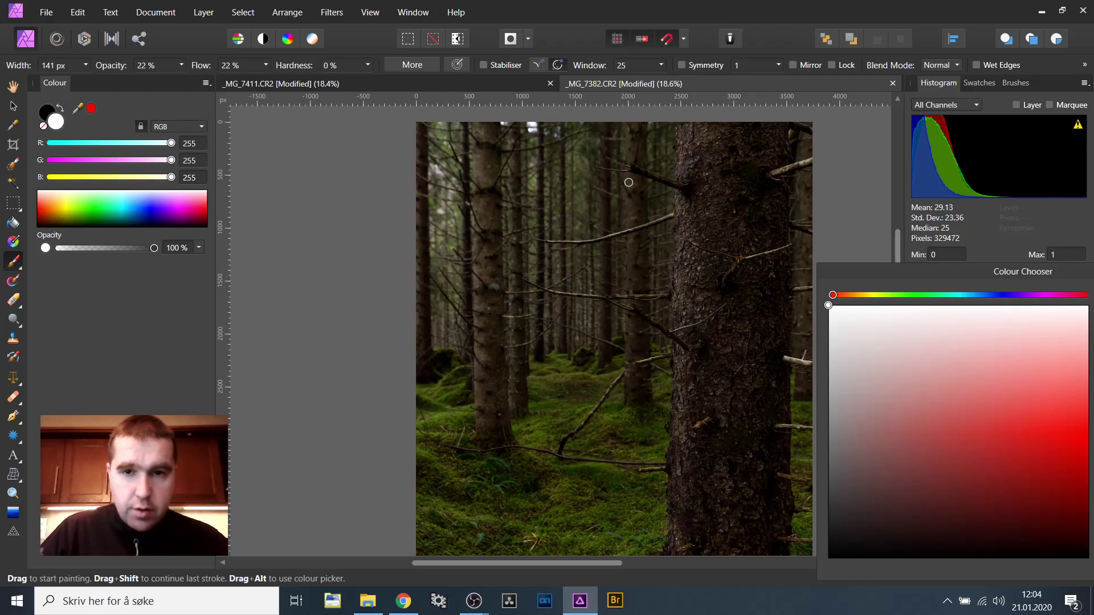
scroll(570, 171, "right", 5)
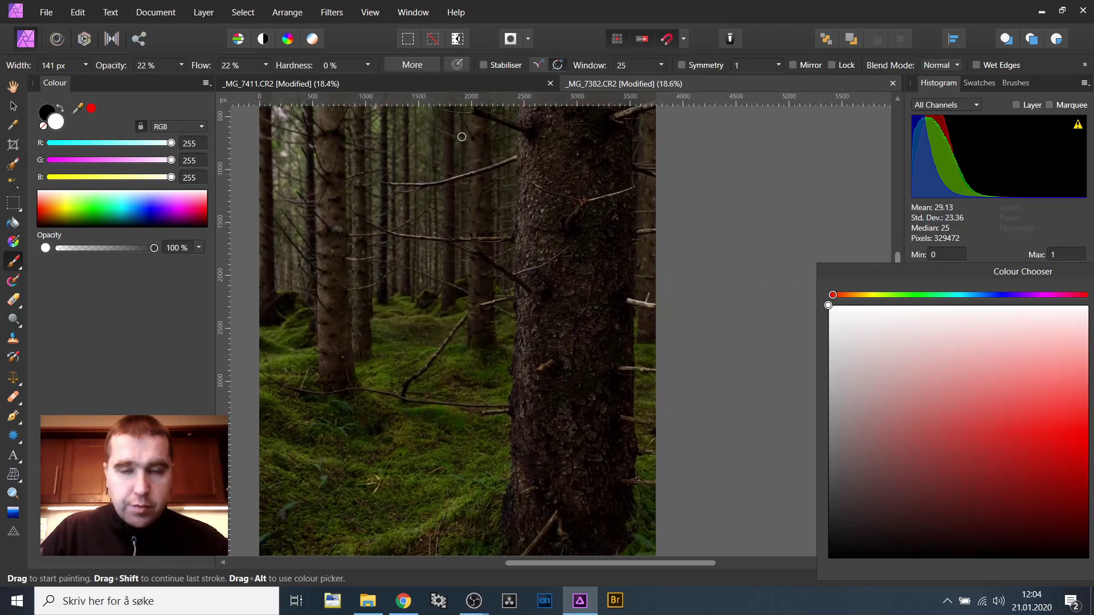
scroll(460, 135, "down", 1)
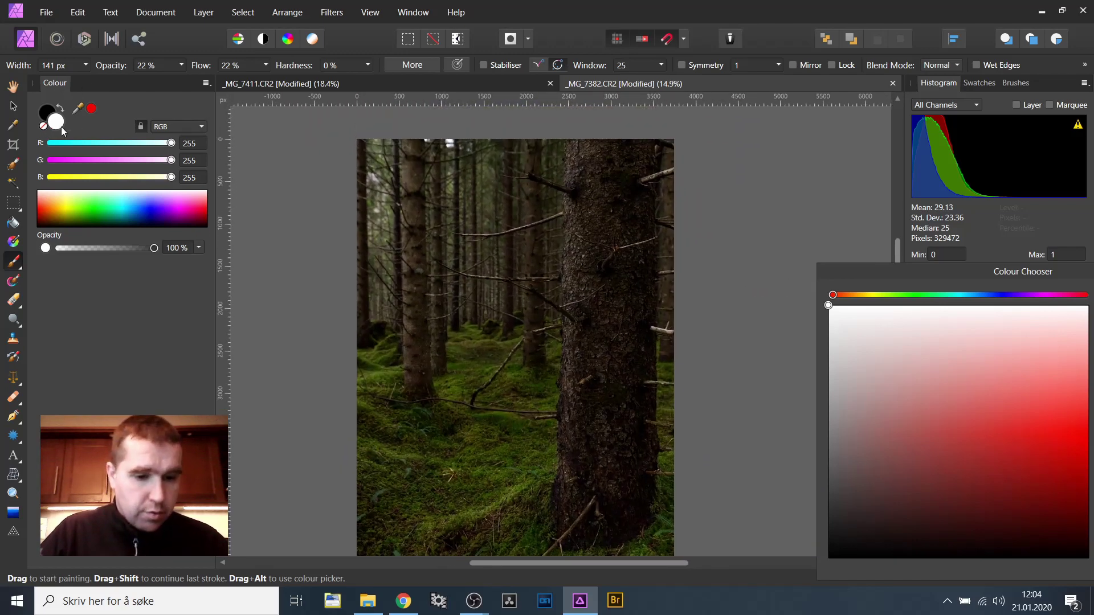
Step: Switch to black and try brush widths of 359, 496 and 1958 px, settling on 393 px
key("x")
left_click(86, 65)
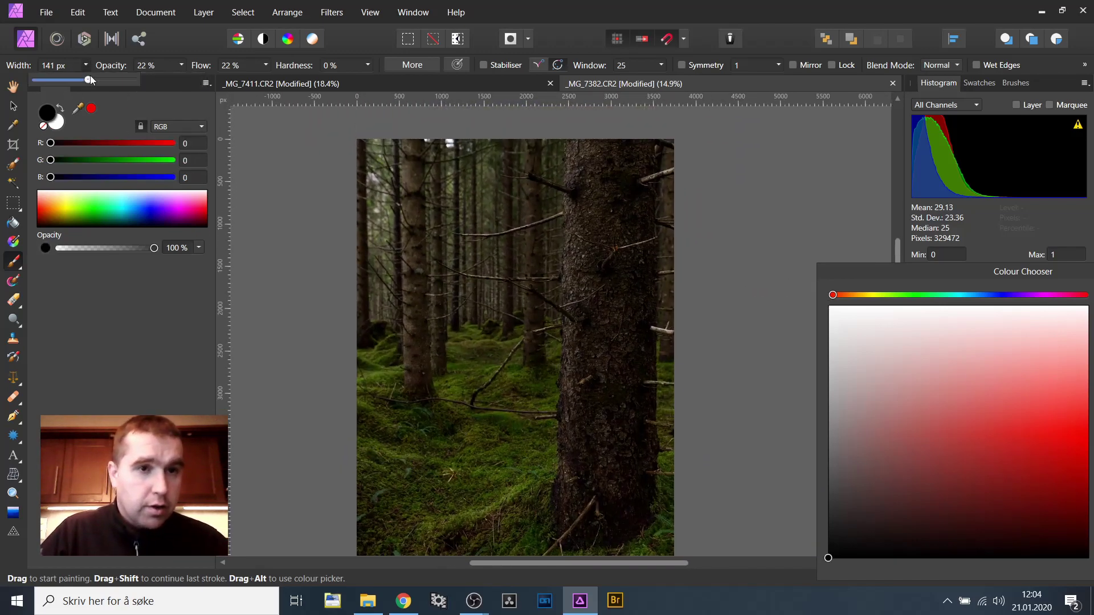
left_click_drag(89, 80, 104, 80)
left_click(86, 65)
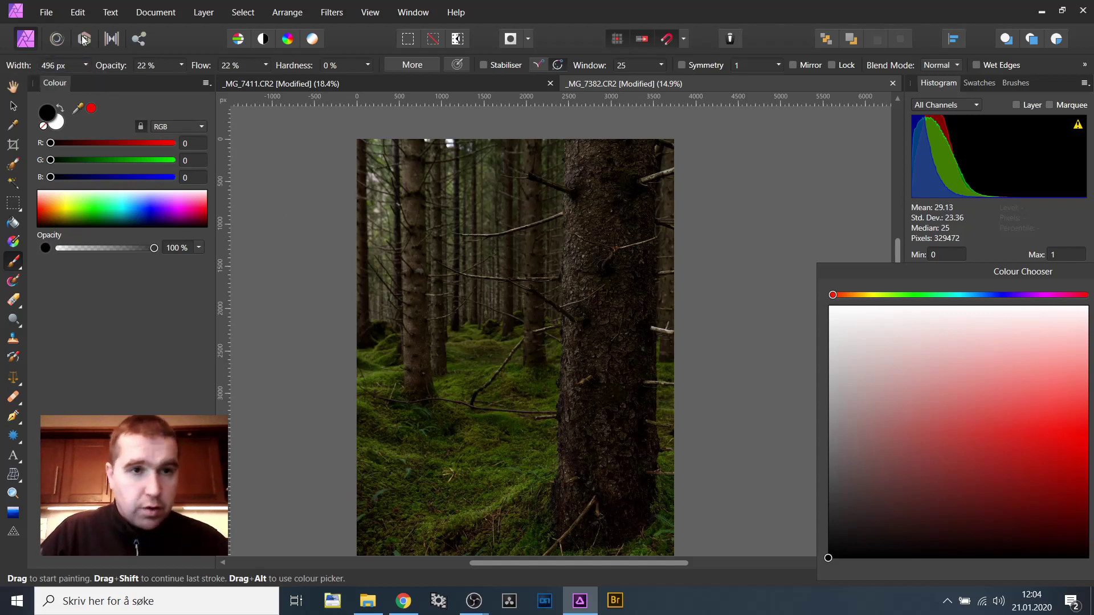
left_click(86, 65)
left_click_drag(99, 81, 108, 83)
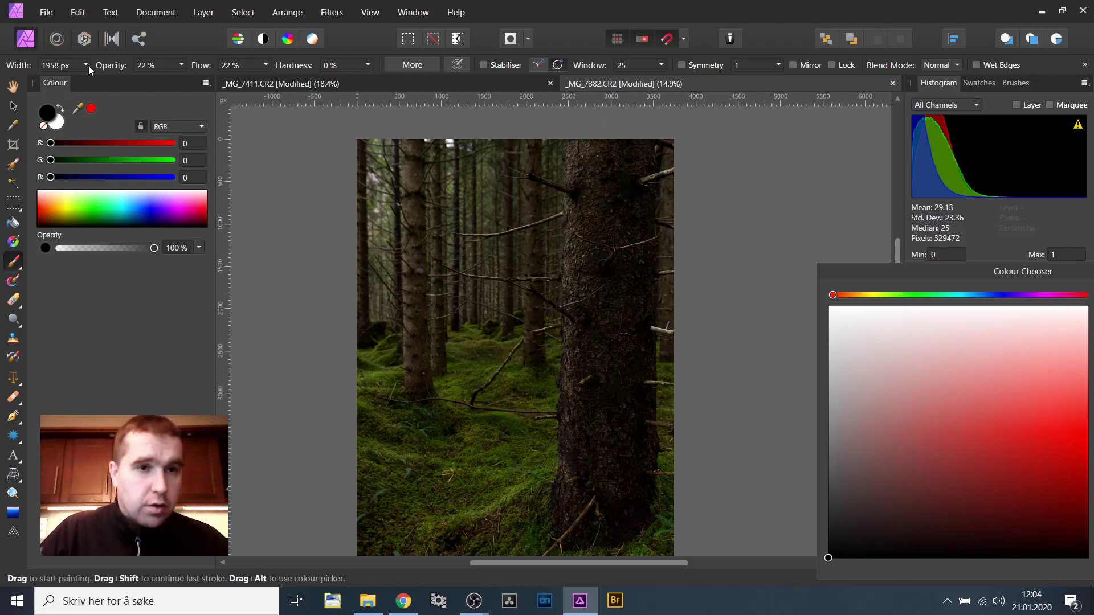
left_click_drag(87, 66, 79, 83)
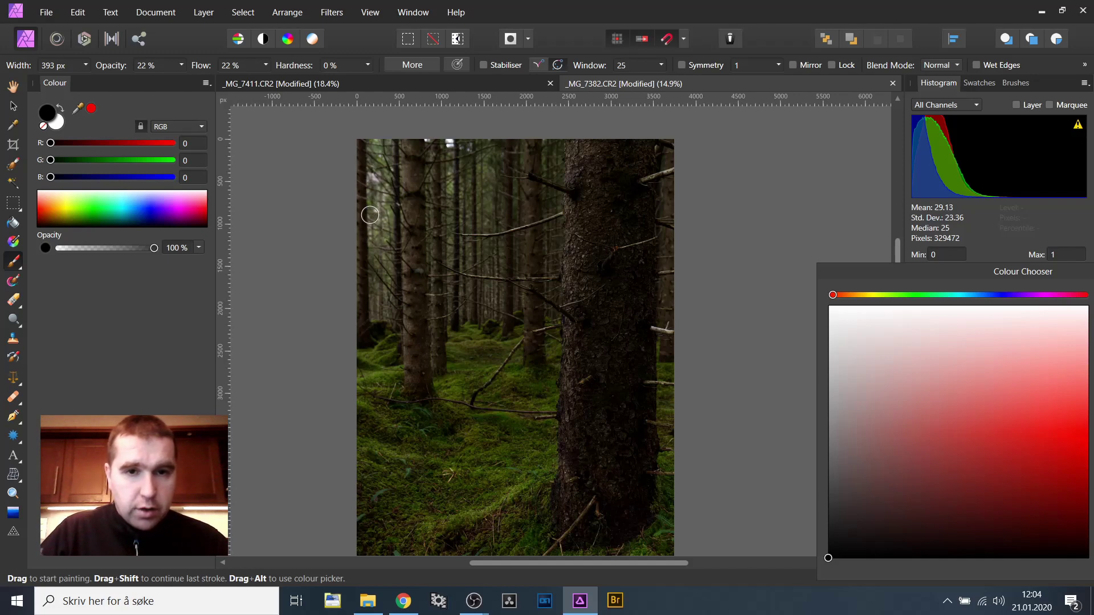
scroll(295, 201, "down", 1)
left_click_drag(296, 200, 325, 184)
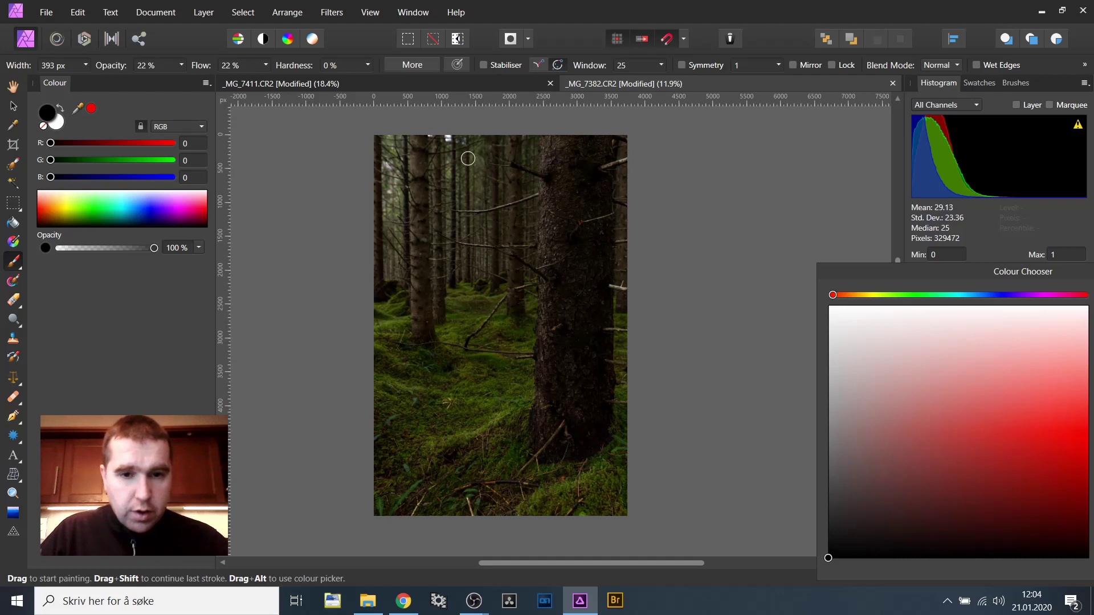
Step: Crop a thin strip off the top of the photo, leaving it 3753 × 5528 px
left_click(13, 145)
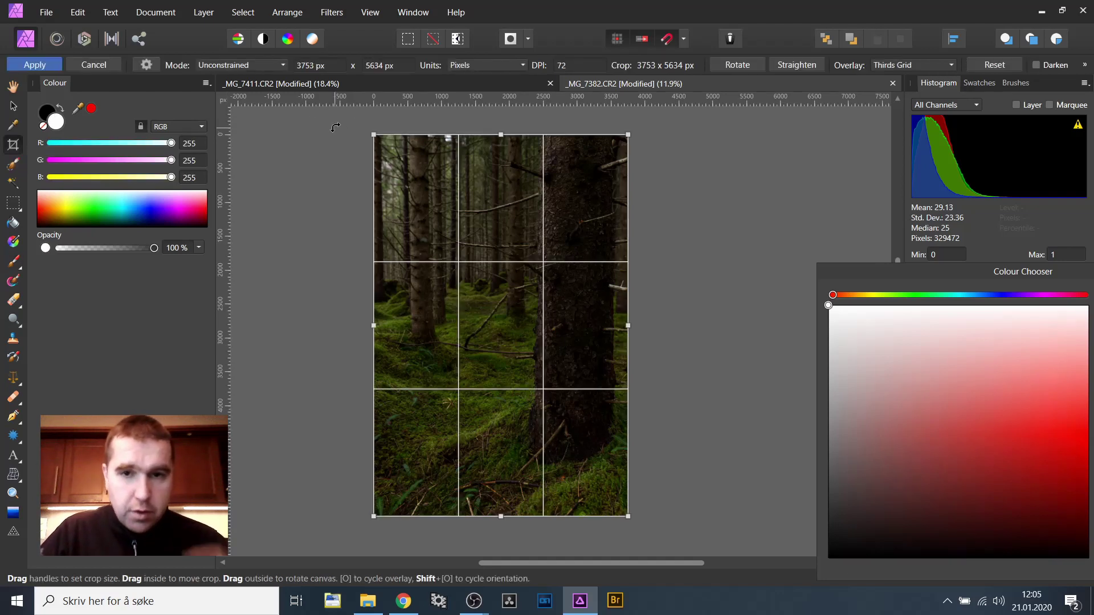
scroll(365, 127, "up", 1)
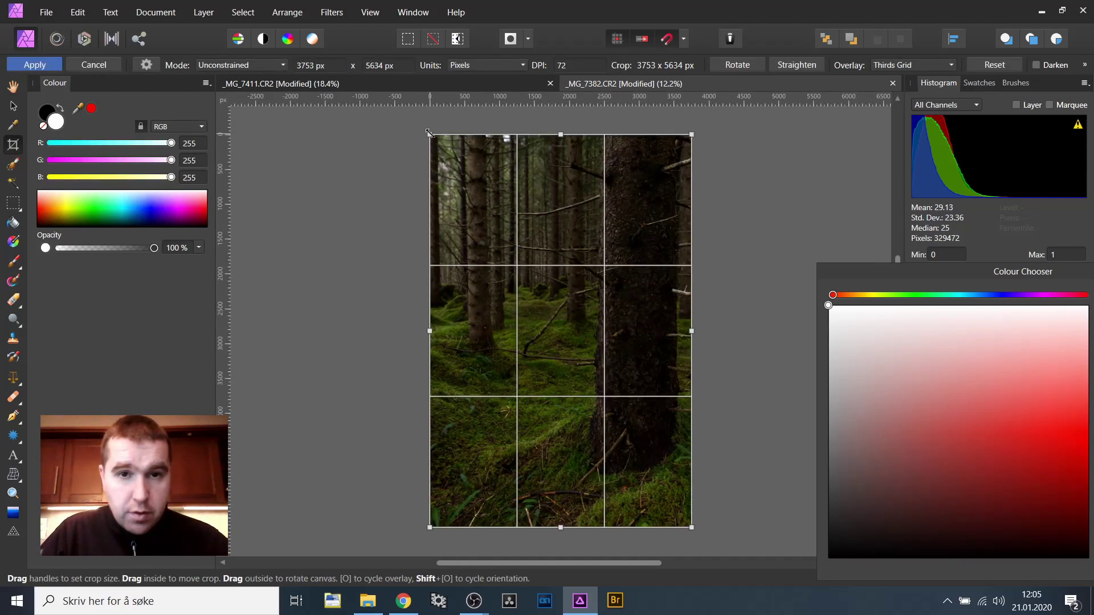
left_click_drag(690, 137, 689, 140)
Step: Apply the crop, move the Colour Chooser aside, and pick the Paint Brush painting black
key("h")
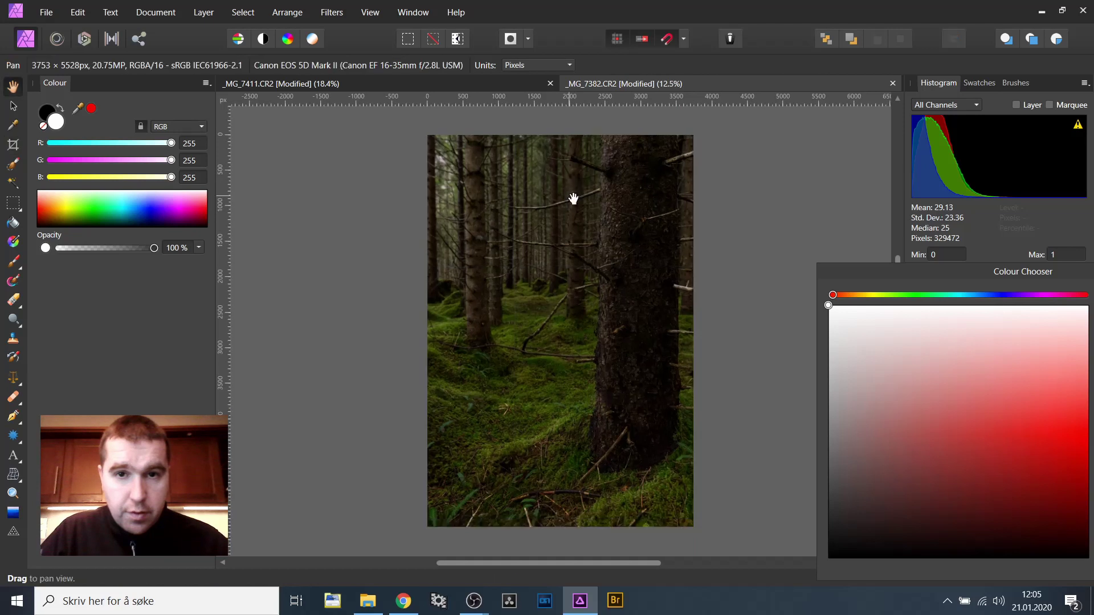
left_click_drag(552, 210, 475, 206)
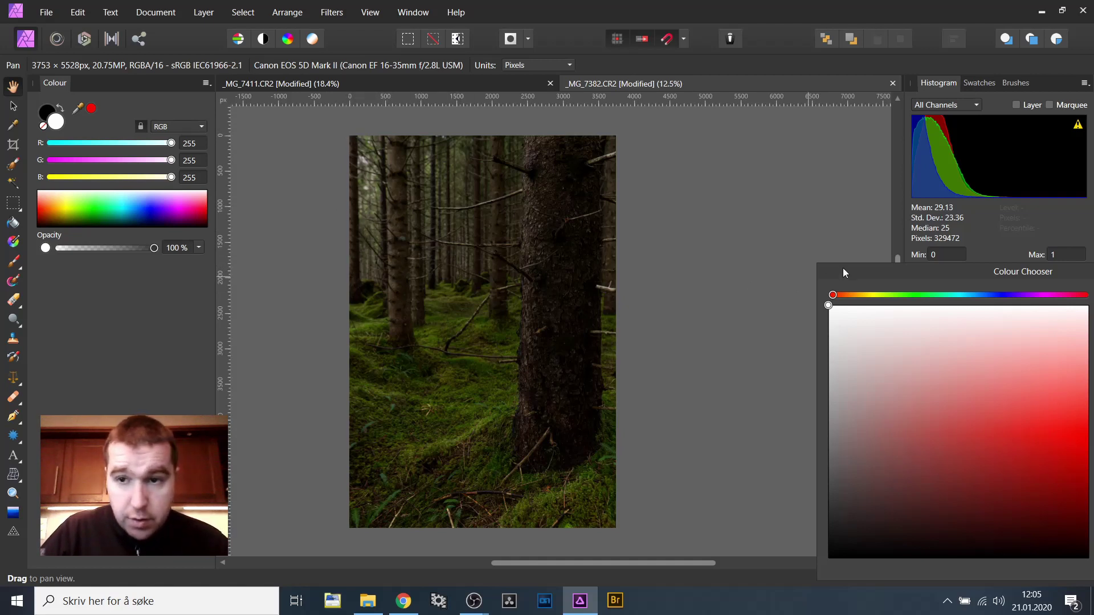
left_click_drag(842, 268, 864, 300)
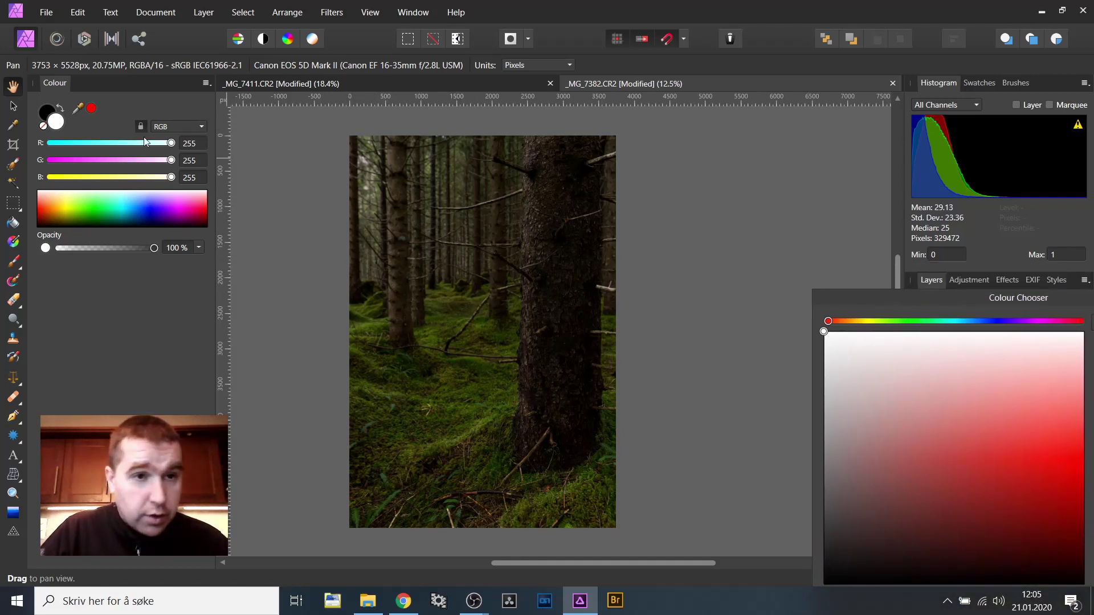
left_click(49, 113)
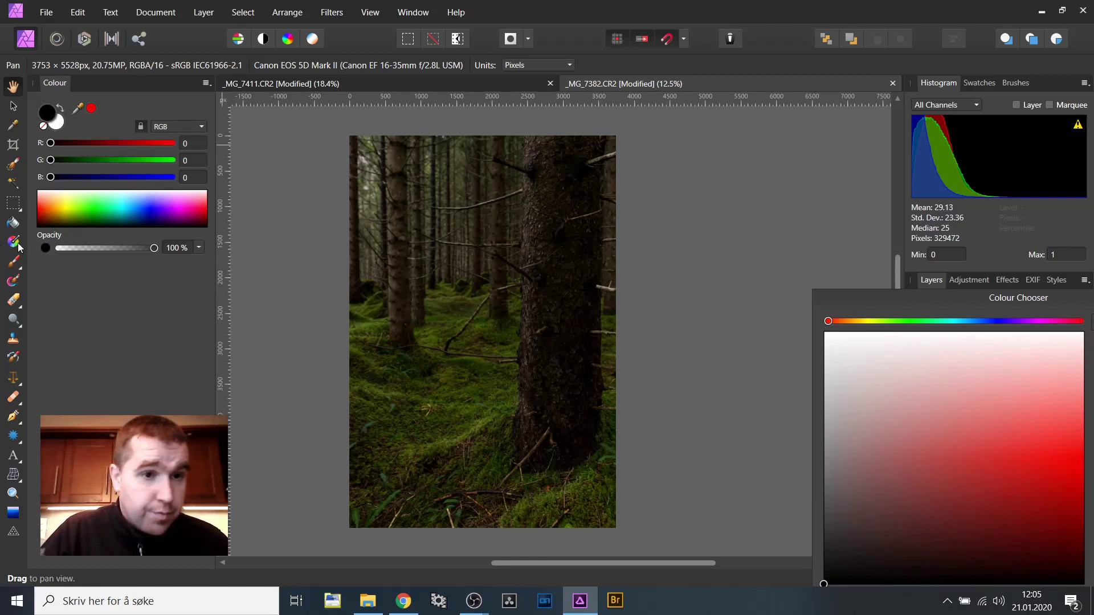
left_click(13, 261)
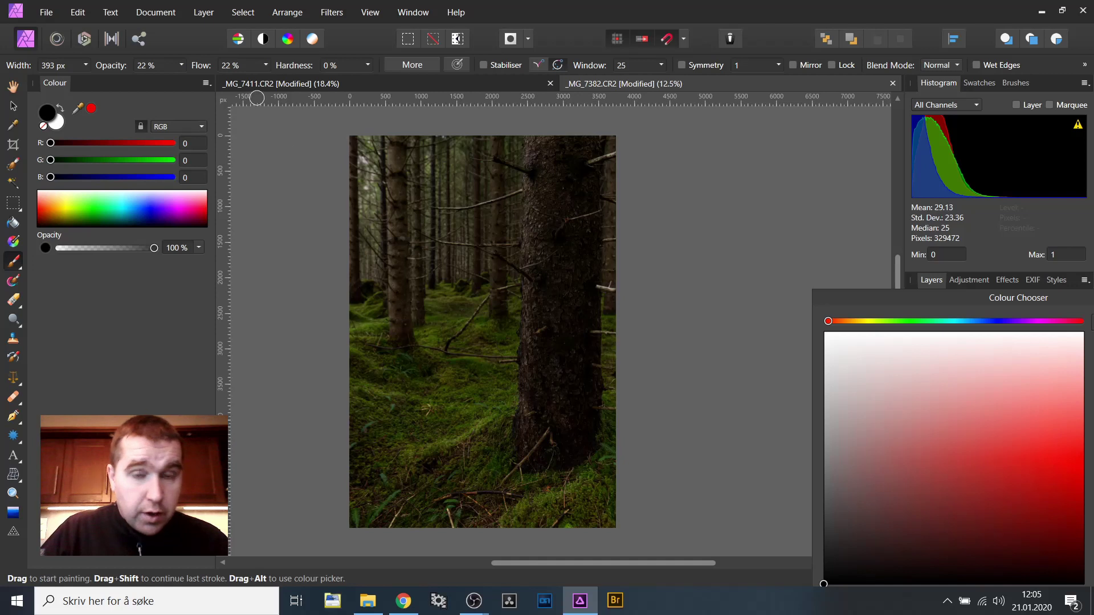
mouse_move(861, 297)
left_mouse_down()
mouse_move(867, 413)
mouse_move(868, 280)
left_mouse_up()
Step: Widen the brush to about 1140 px and raise its opacity to 42%
left_click(85, 65)
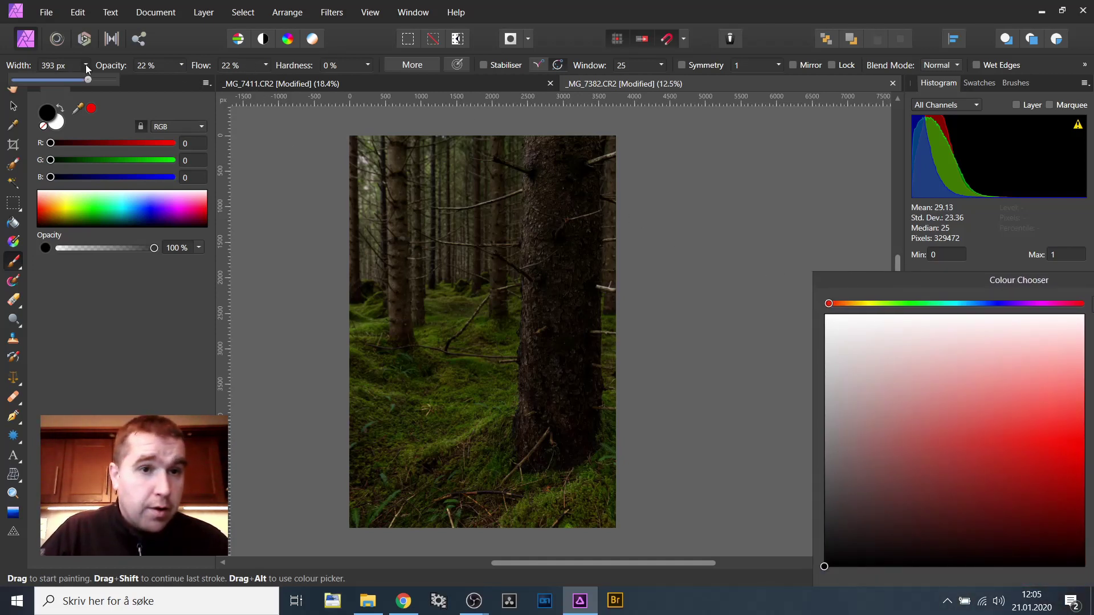
left_click_drag(98, 80, 101, 80)
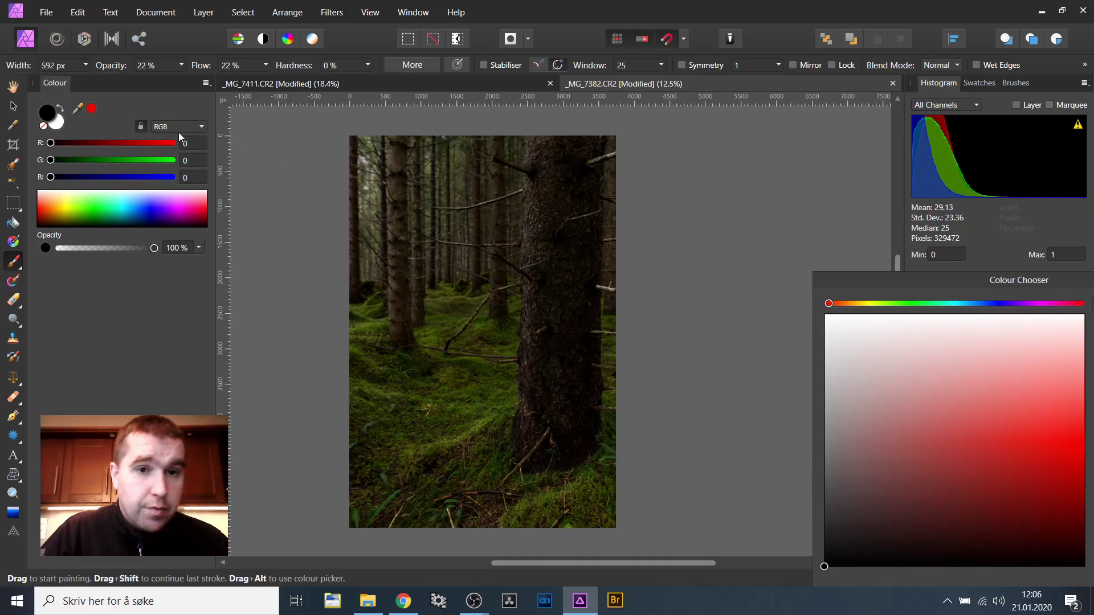
left_click(88, 68)
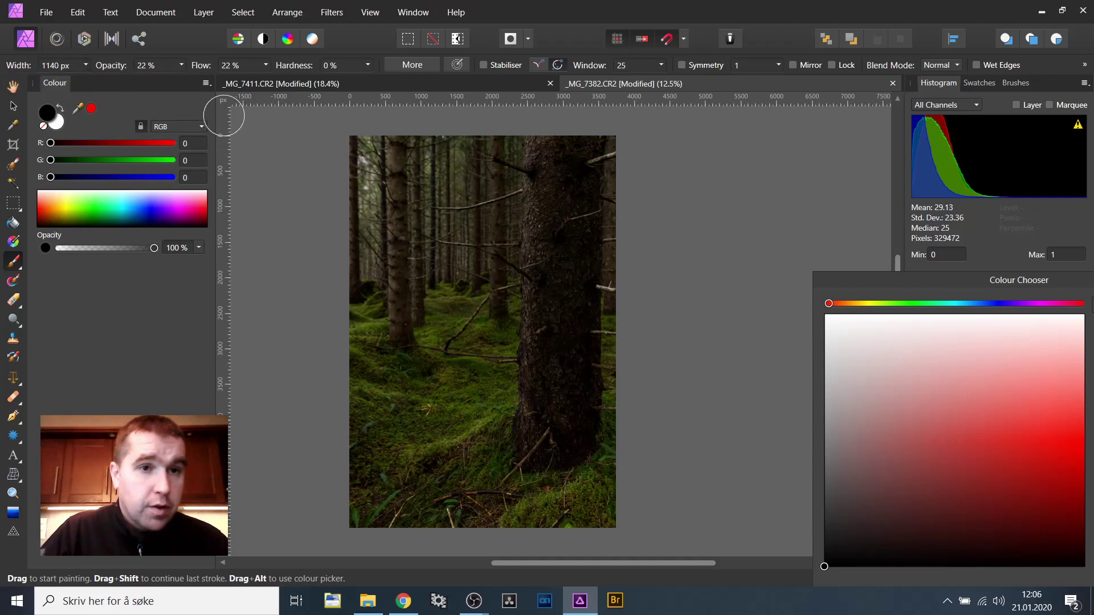
left_click(182, 65)
left_click(203, 79)
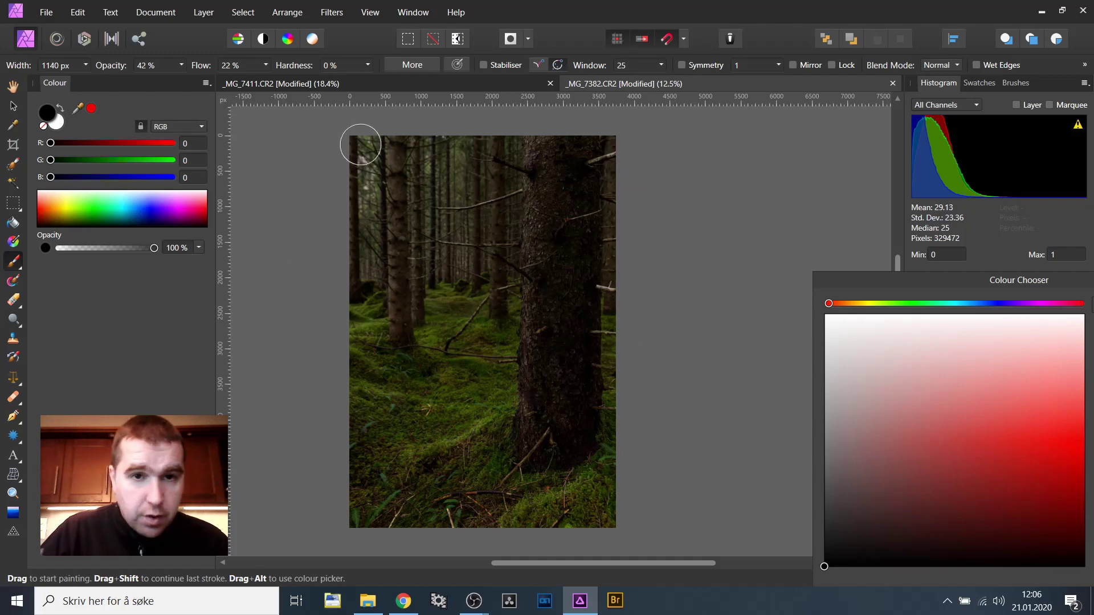
Step: Resize the brush with [ and ] to 250 px, toggling white and black and ending on black
scroll(495, 427, "up", 2)
key("bracketleft")
key("bracketleft")
key("bracketleft")
key("bracketleft")
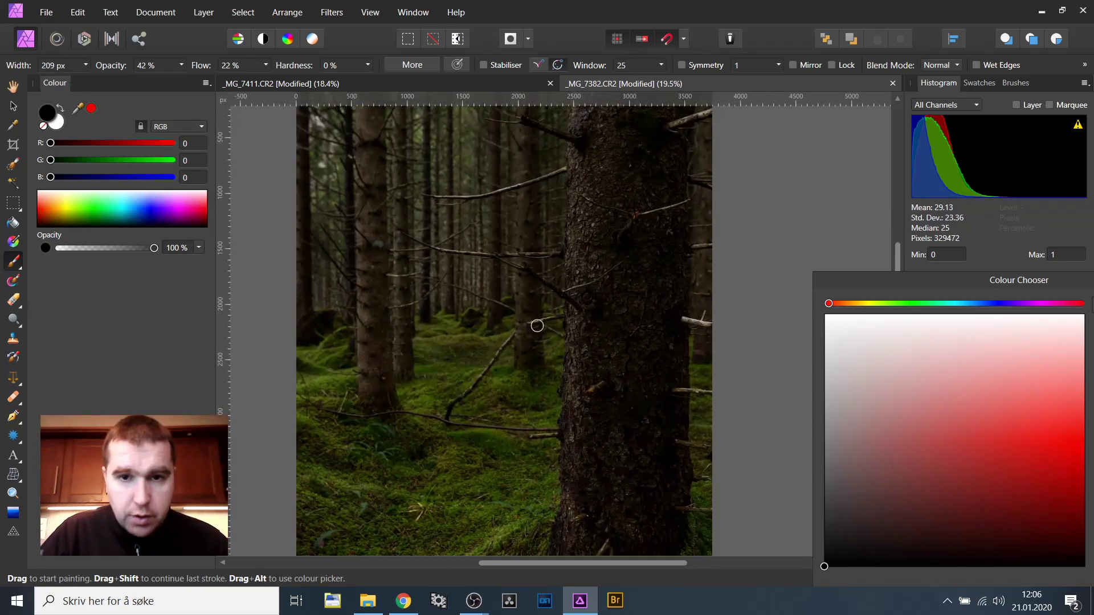
scroll(460, 260, "up", 2)
key("bracketleft")
key("bracketleft")
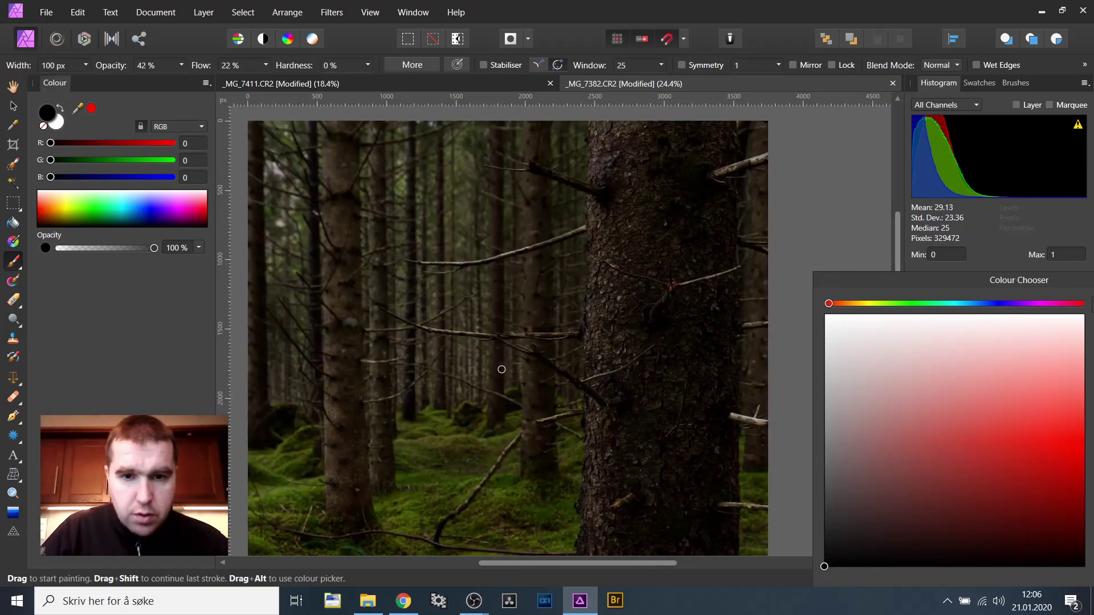
key("x")
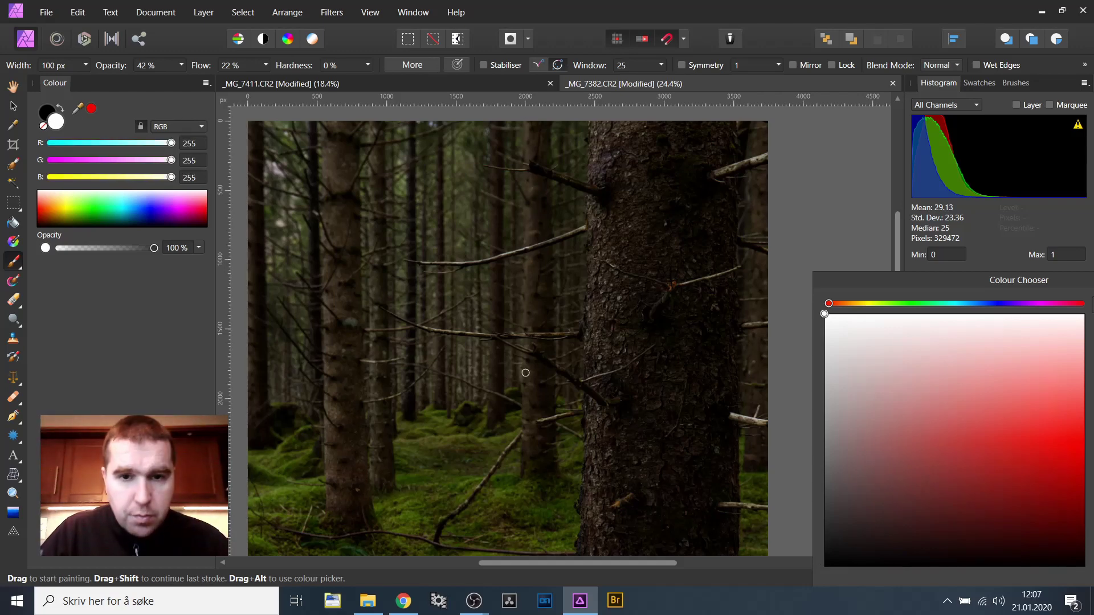
scroll(493, 328, "down", 3)
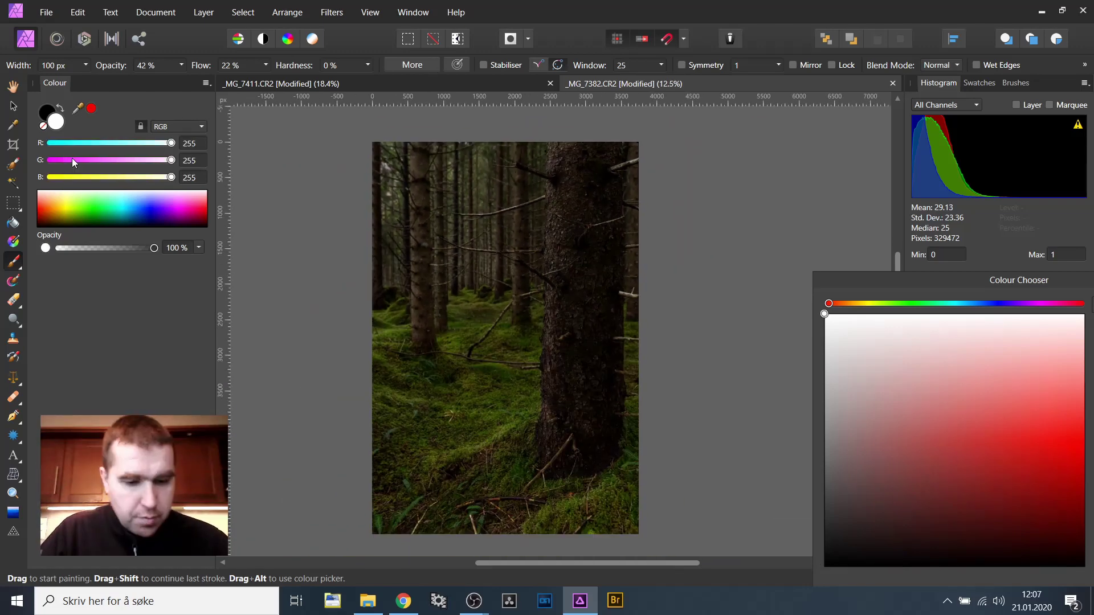
key("x")
key("bracketright")
key("bracketright")
key("bracketright")
scroll(83, 65, "up", 5)
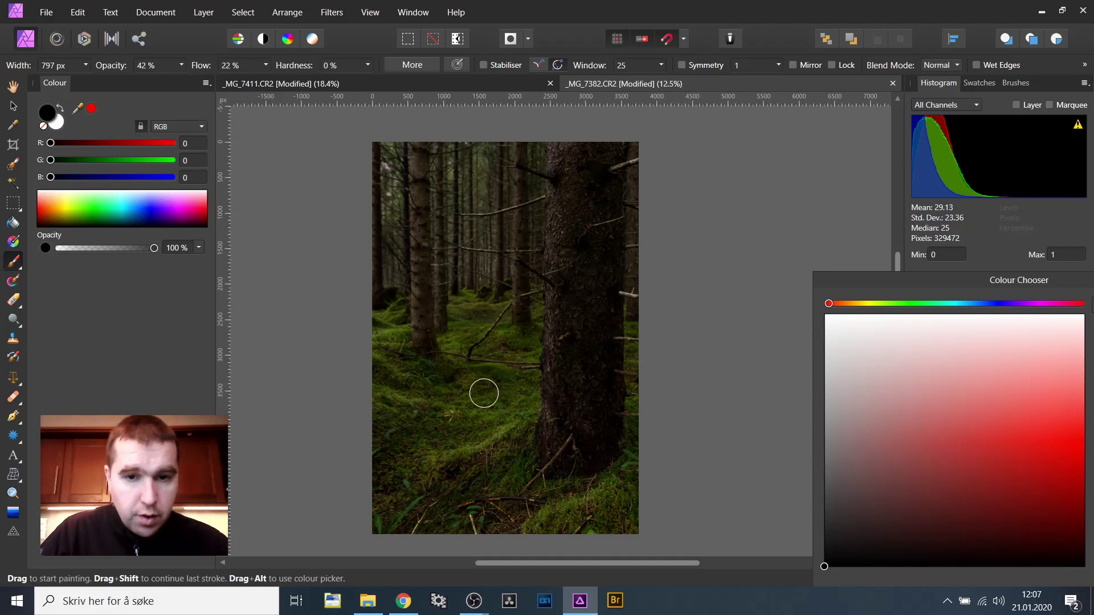
key("x")
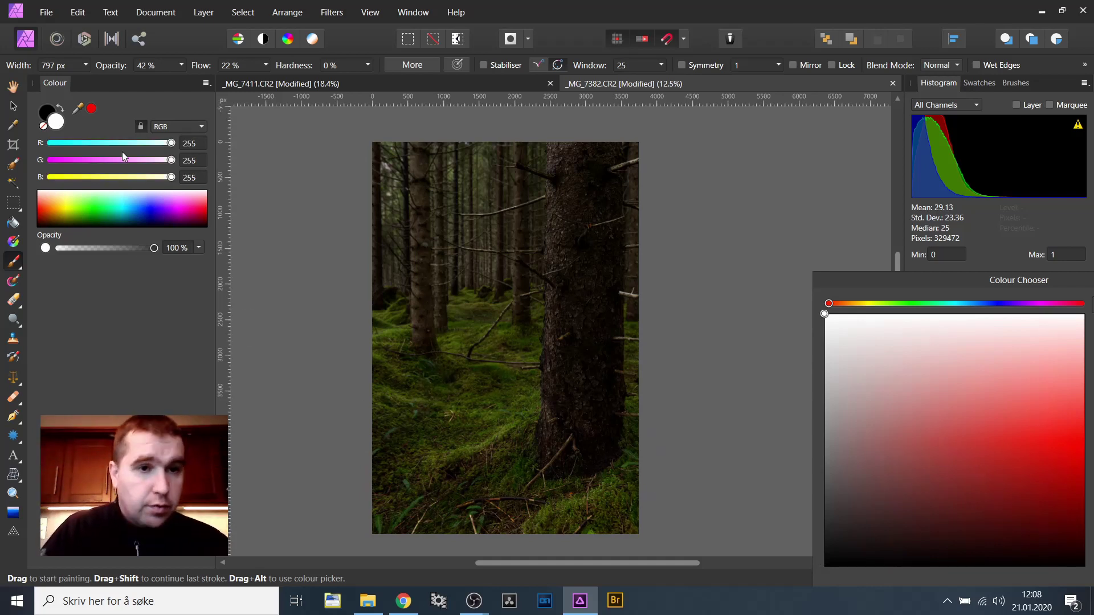
key("x")
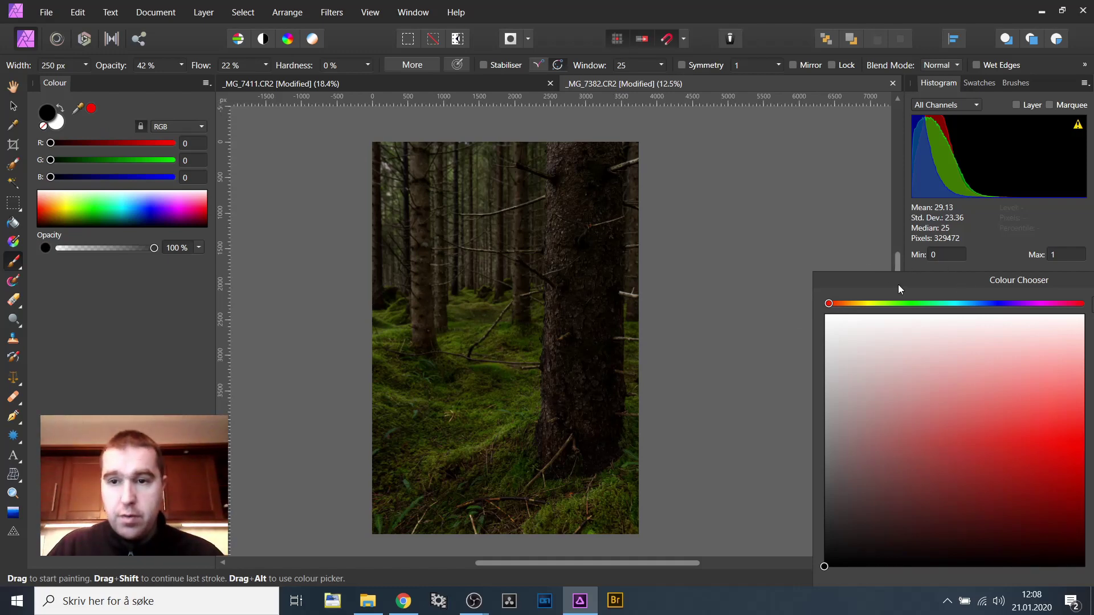
Step: Close the colour chooser, then toggle the Soft Light layer off and on to compare the darkened trees
left_click_drag(898, 284, 692, 196)
left_click(990, 188)
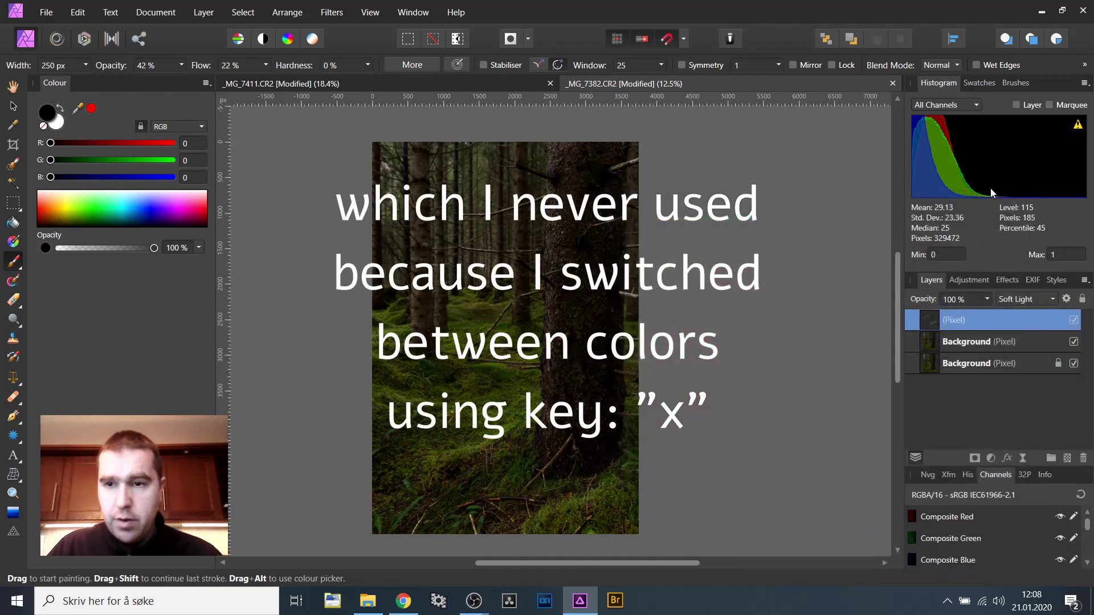
left_click(1074, 321)
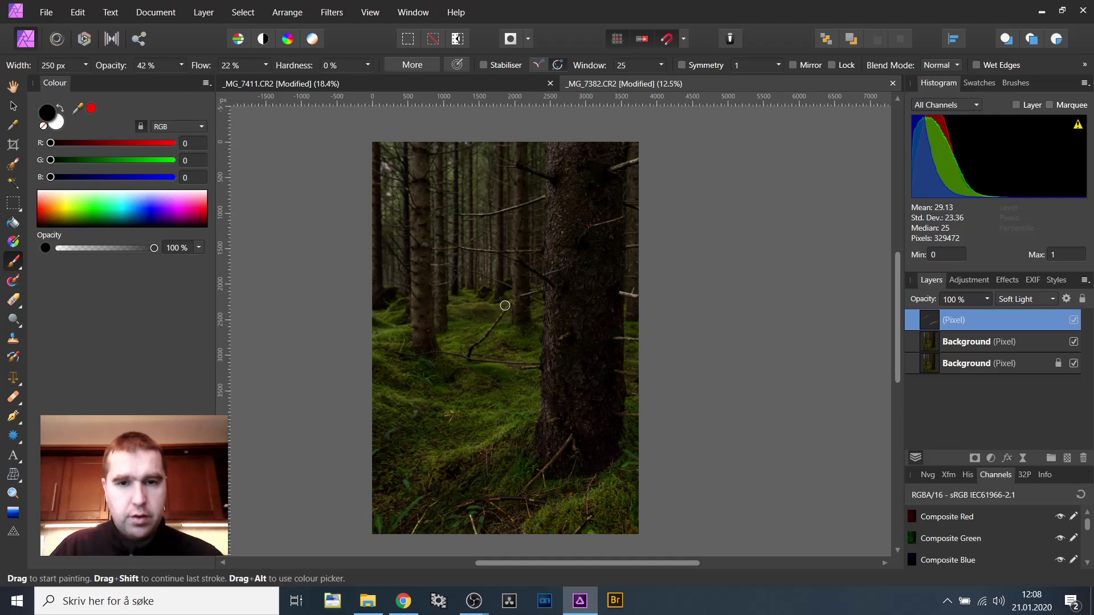
left_click(1072, 320)
left_click(1073, 321)
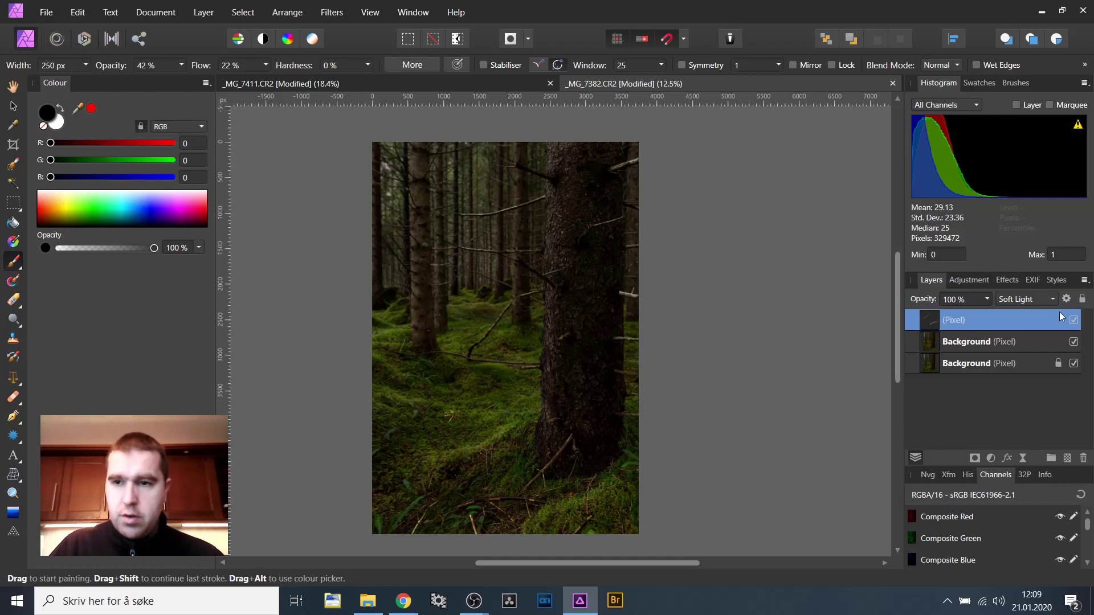
left_click(1074, 322)
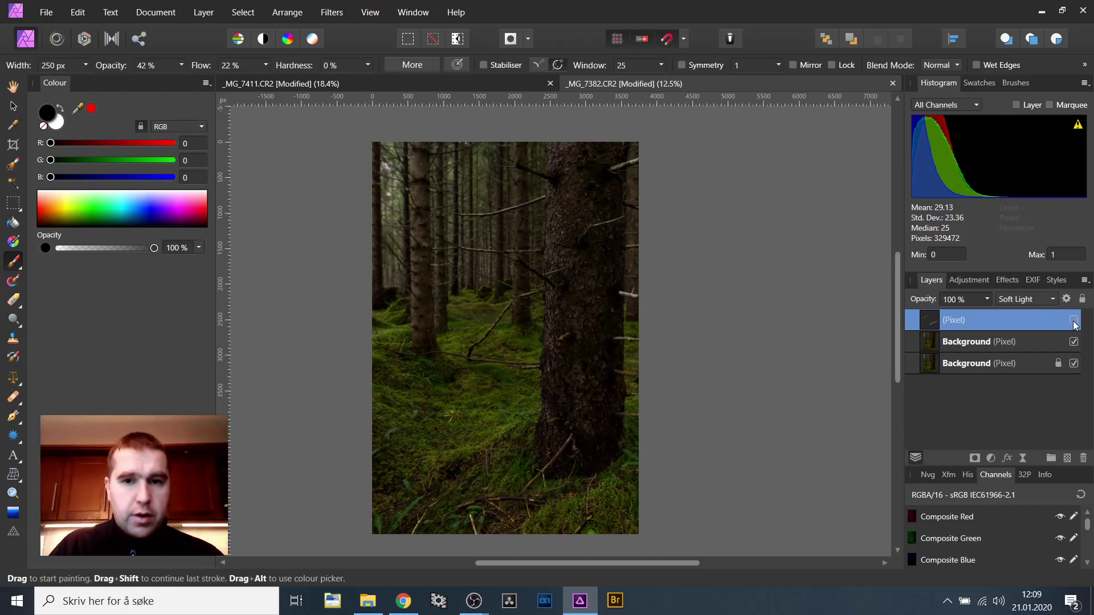
left_click(1074, 321)
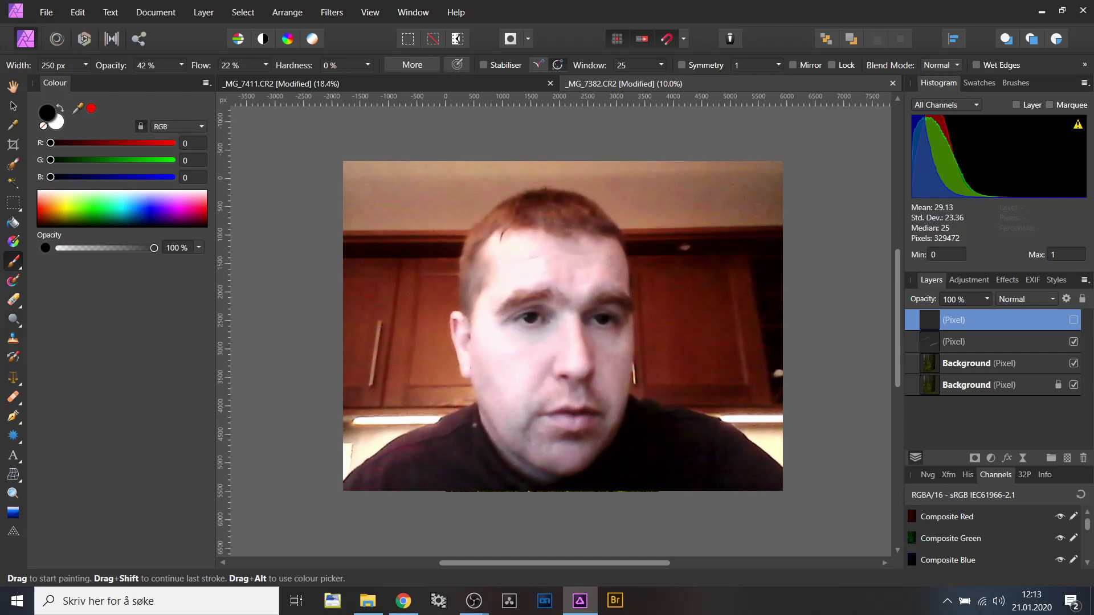
Step: Add a new blank pixel layer from the Layer menu
left_click(216, 19)
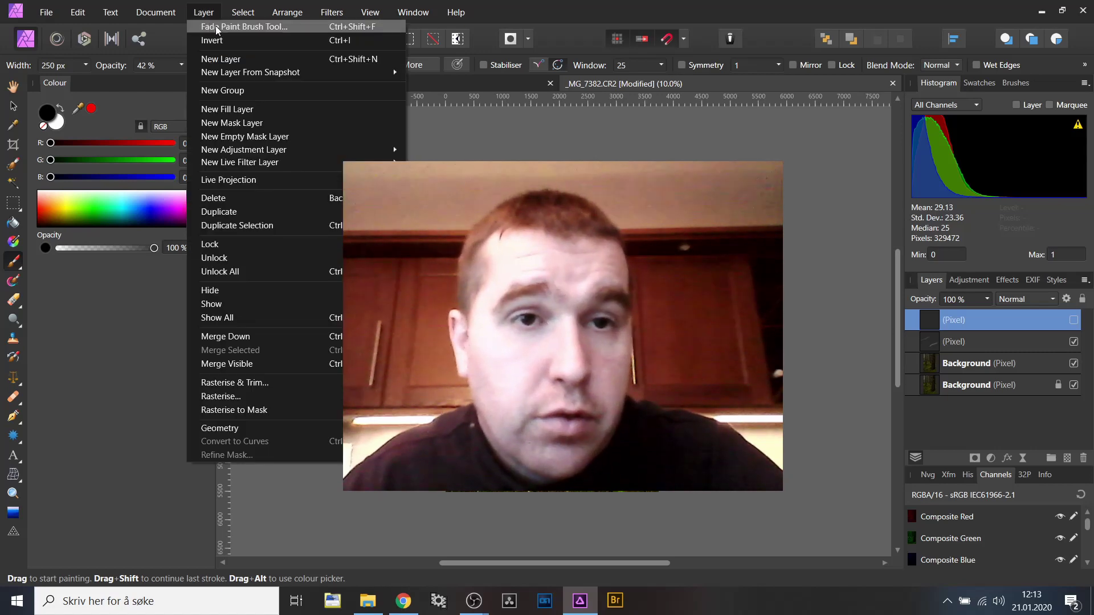
left_click(261, 59)
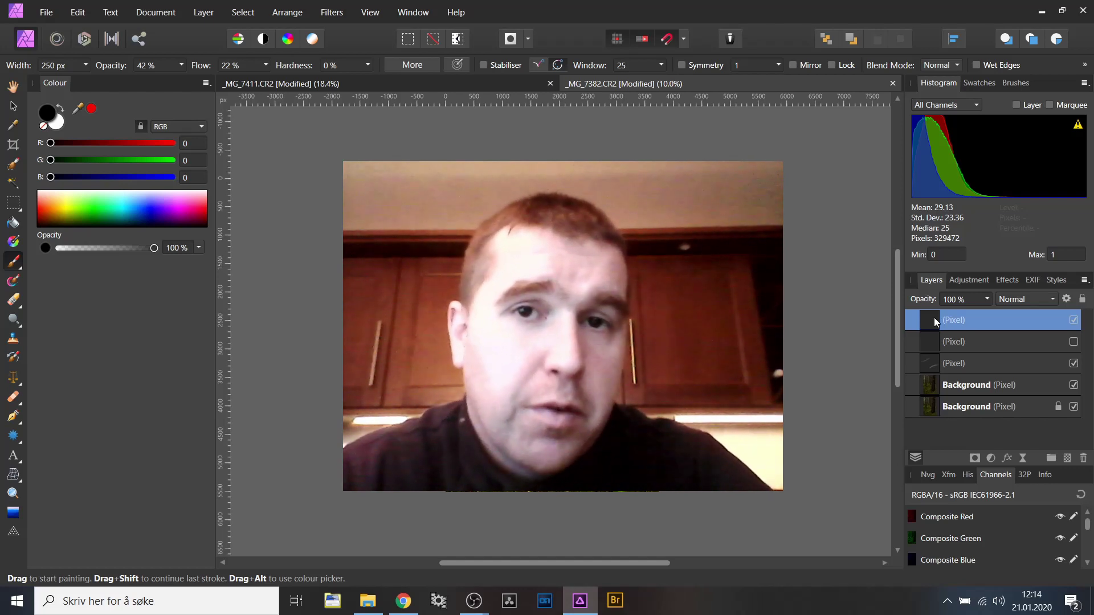
Step: Set the new pixel layer's blend mode to Soft Light and leave black as the painting colour
left_click(1010, 297)
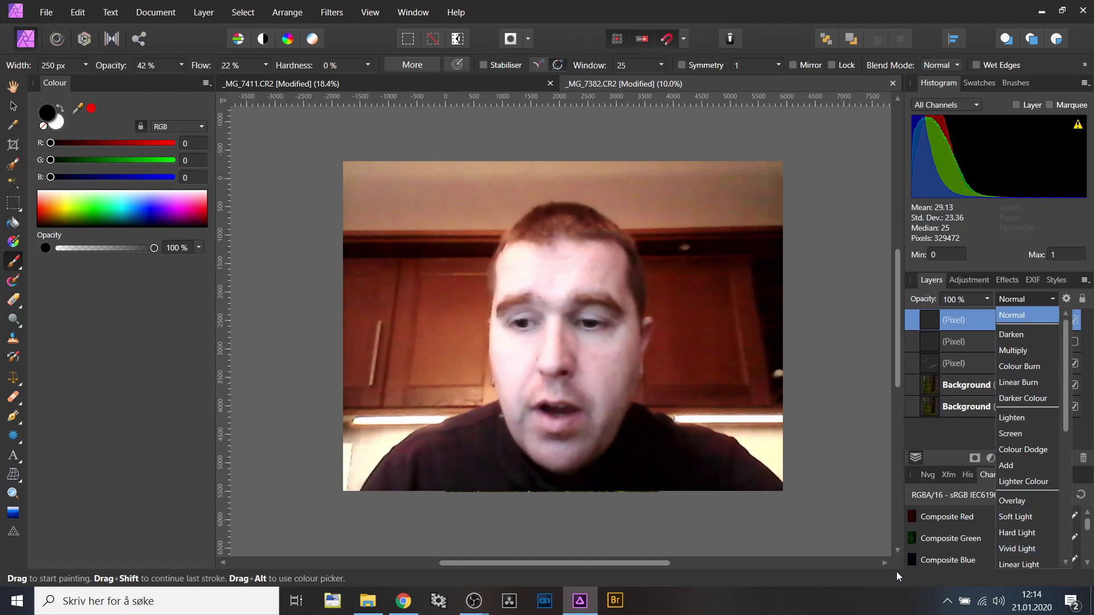
left_click(1022, 520)
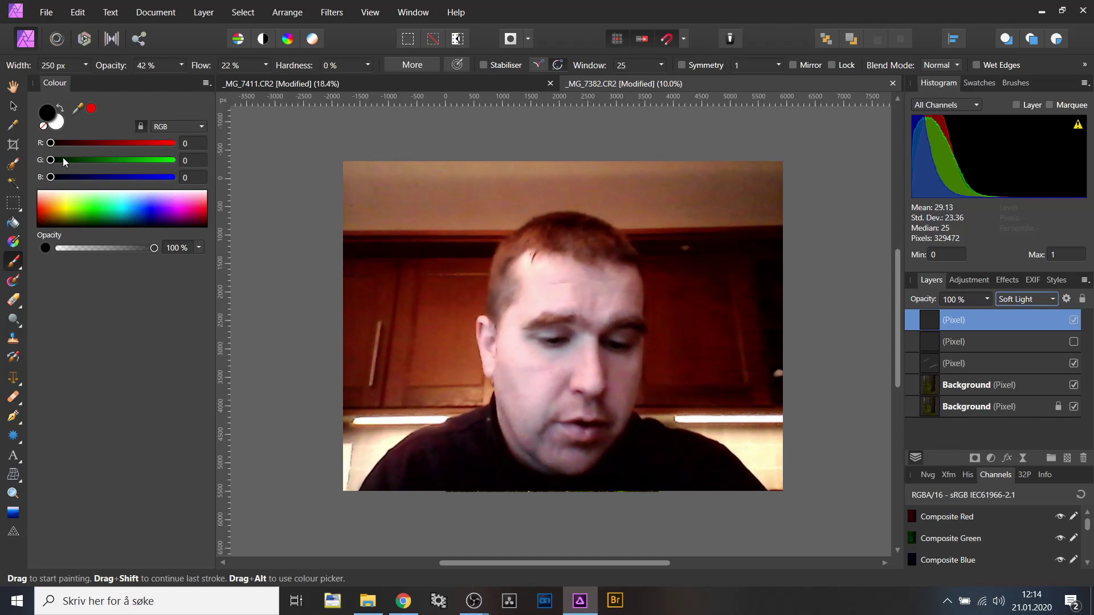
key("x")
key("x")
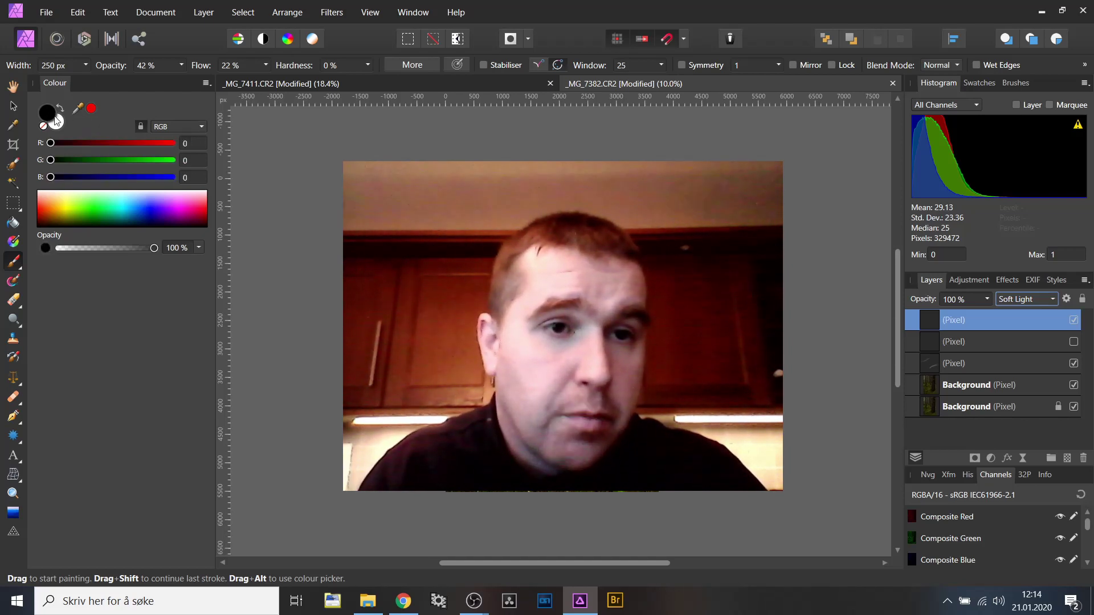
key("x")
key("x")
key("x")
key("x")
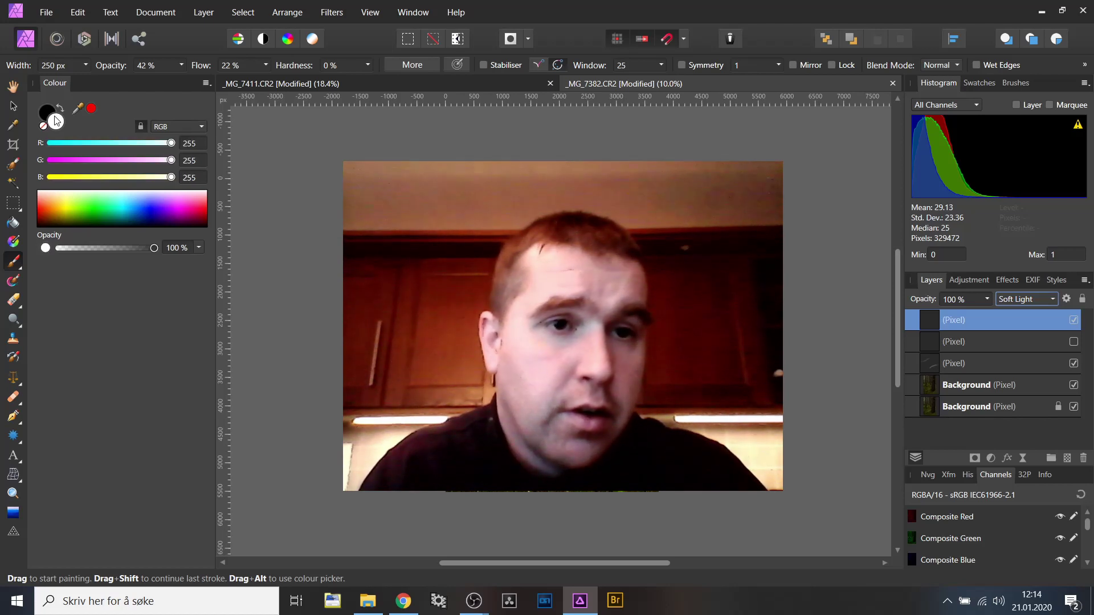